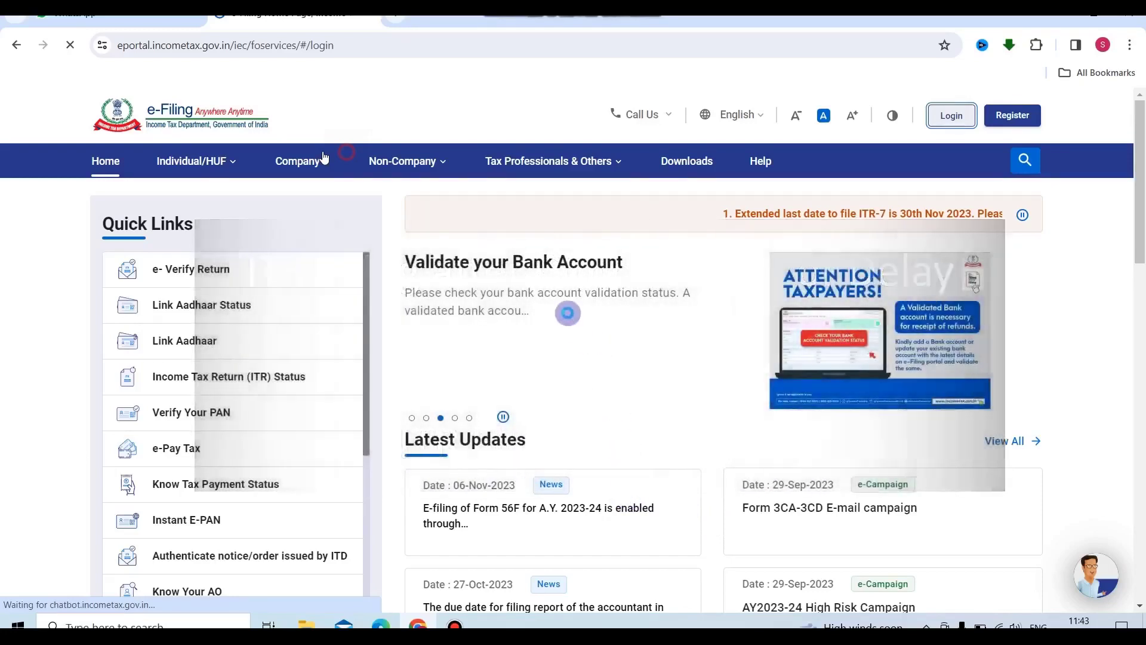
# - Log in to the income tax e-Filing portal with the taxpayer's user ID and account password
pyautogui.click(951, 116)
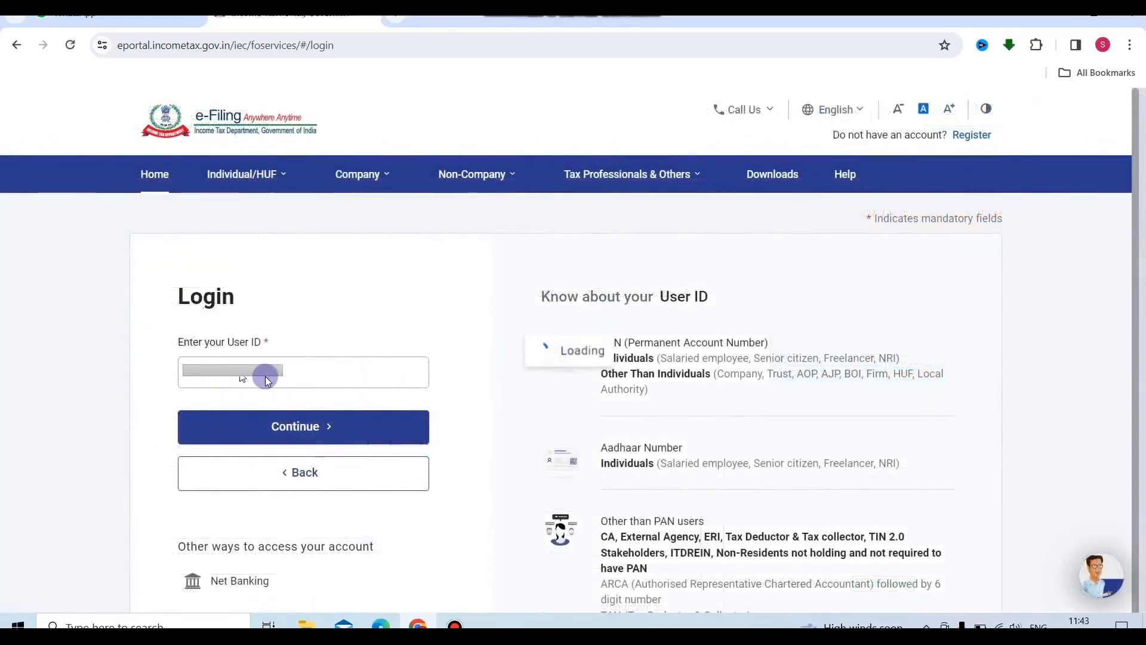
pyautogui.click(313, 429)
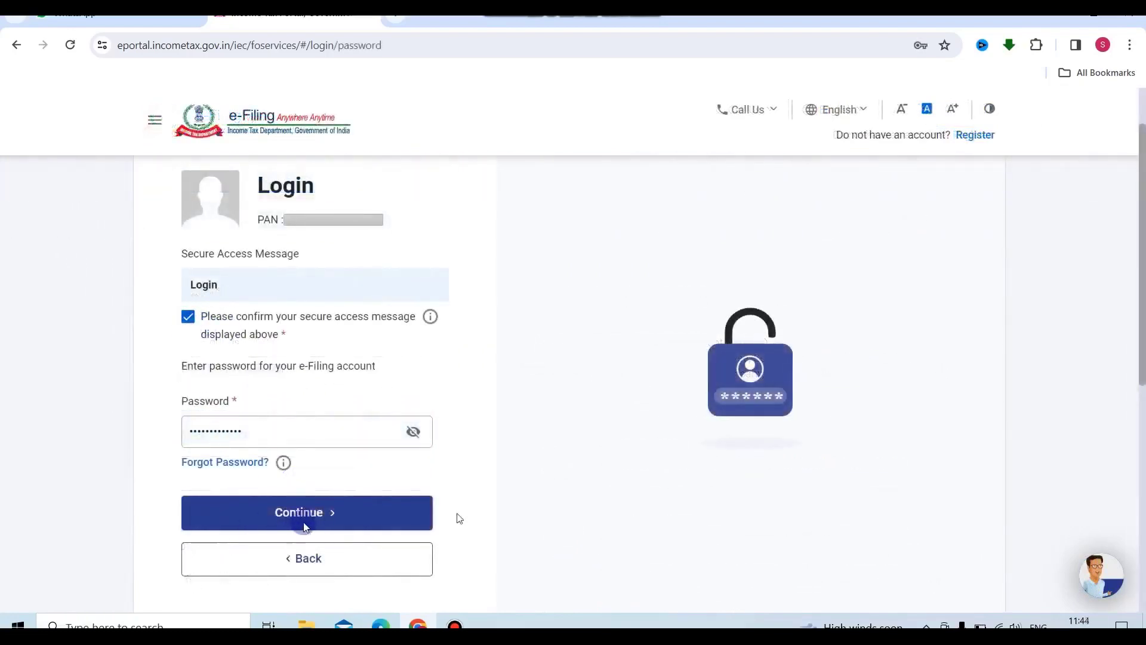
pyautogui.click(304, 513)
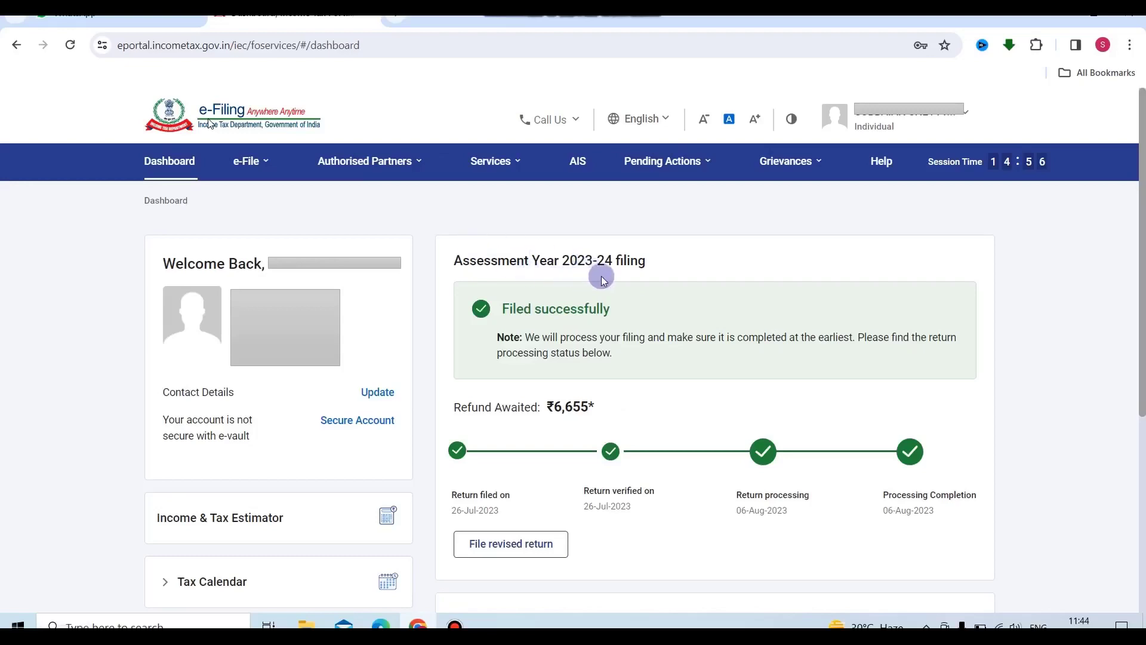
# - View the taxpayer's filed income tax returns and check which assessment years are listed
pyautogui.click(247, 161)
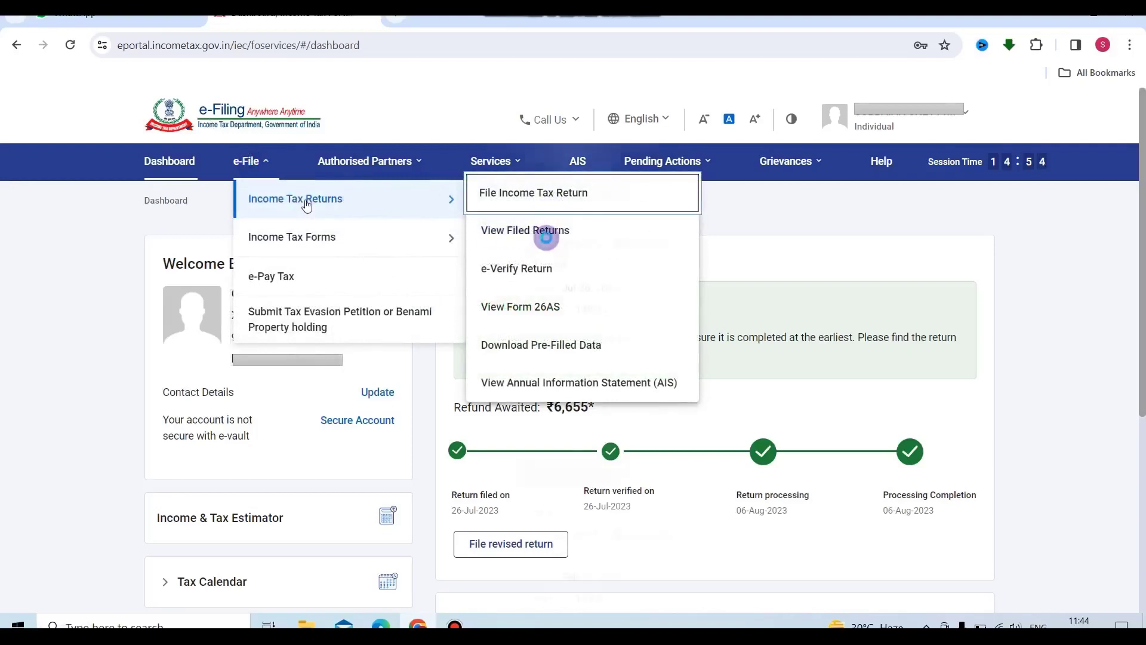
pyautogui.click(546, 237)
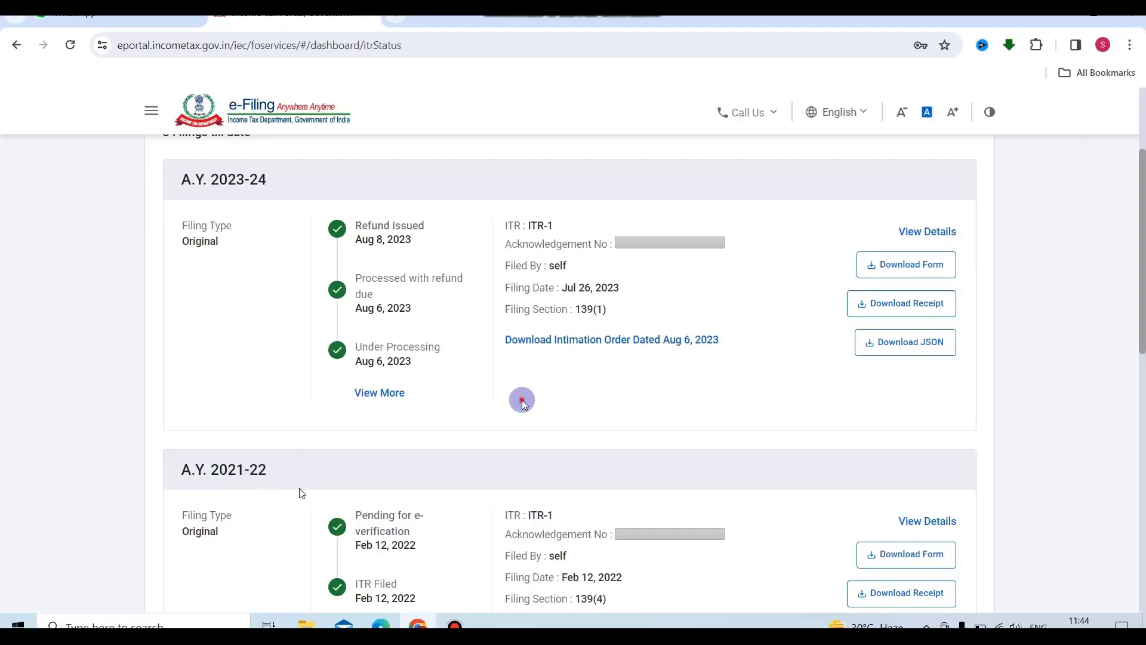
pyautogui.scroll(3, 578, 259)
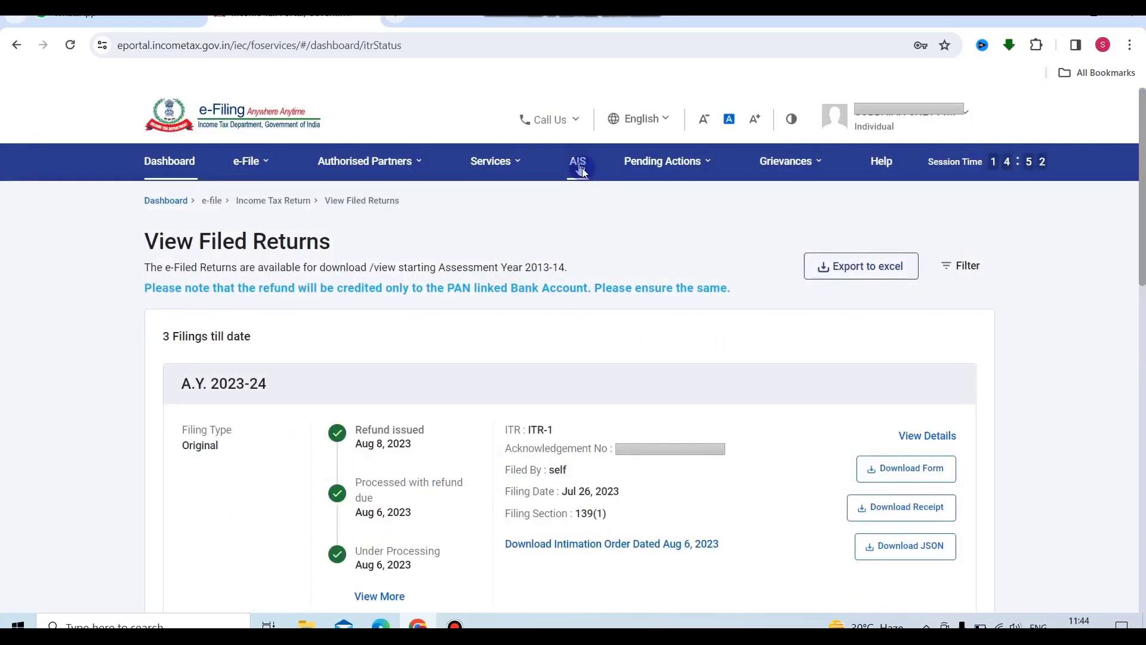
# - Open the Annual Information Statement on the Compliance Portal and review the SFT Information and Other Information in Part B
pyautogui.click(579, 169)
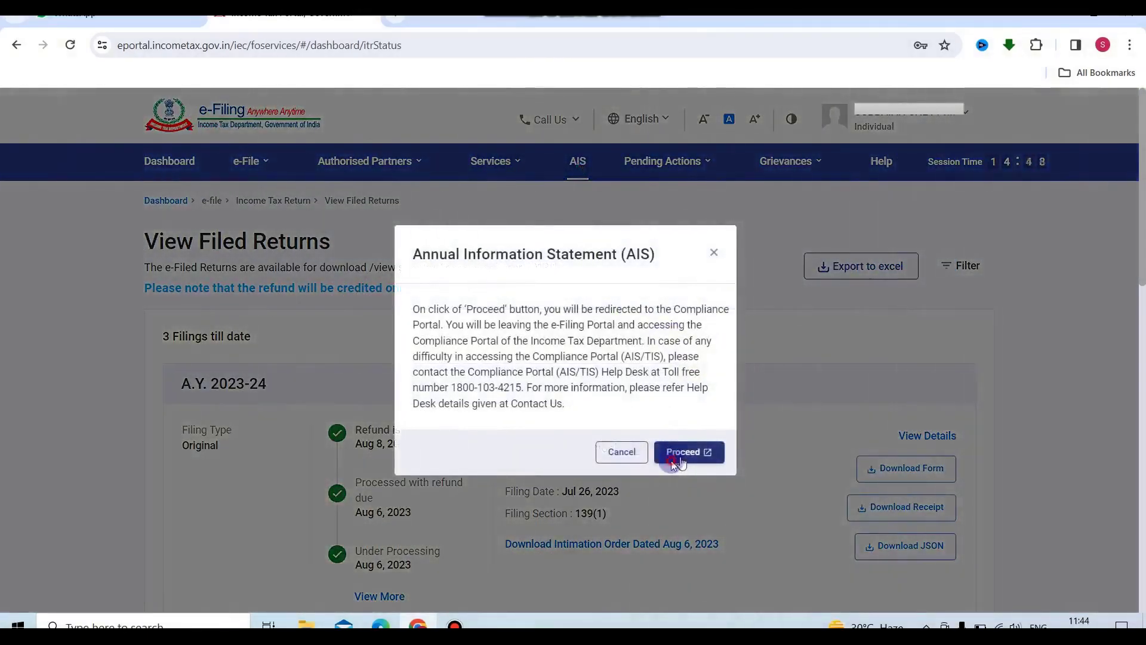
pyautogui.click(673, 457)
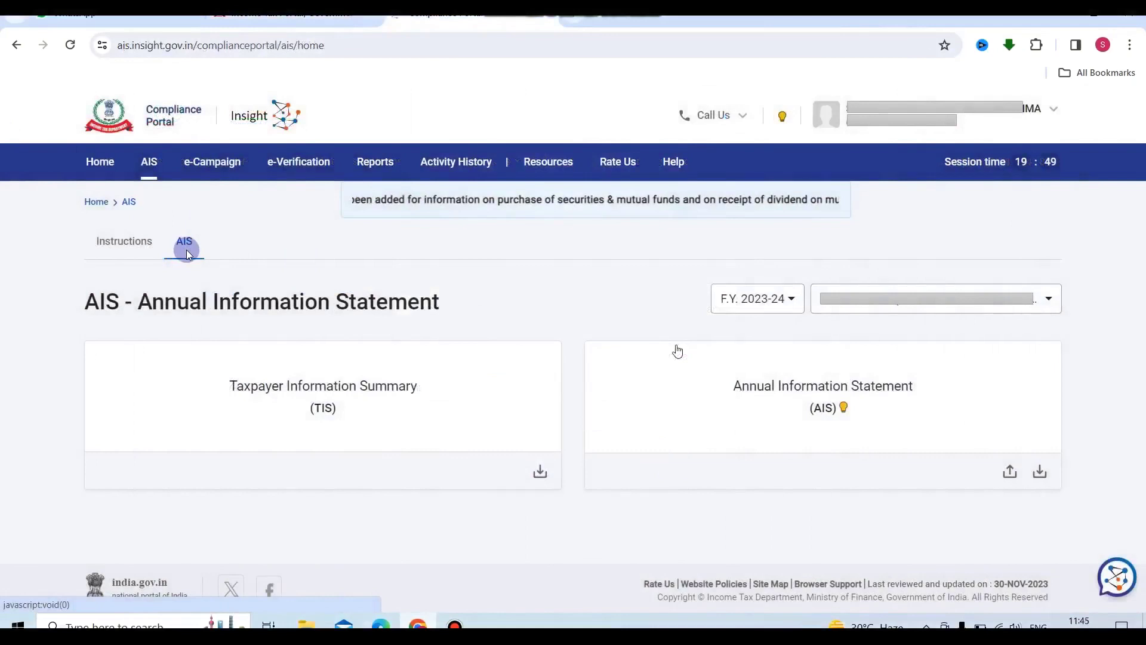
pyautogui.click(774, 305)
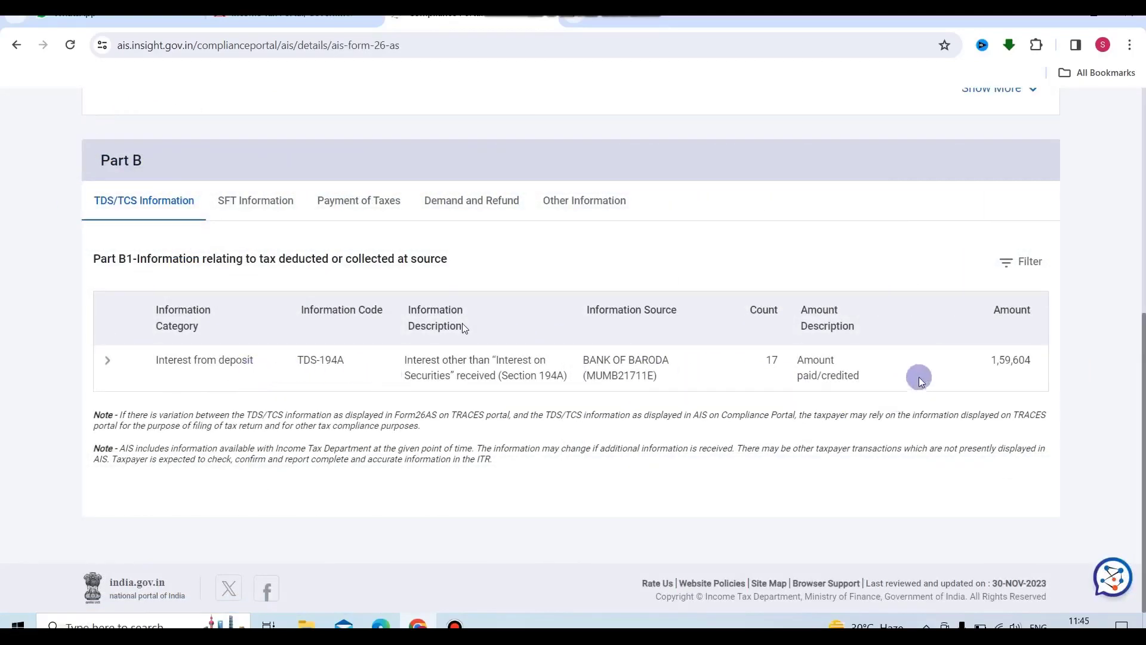
pyautogui.click(238, 203)
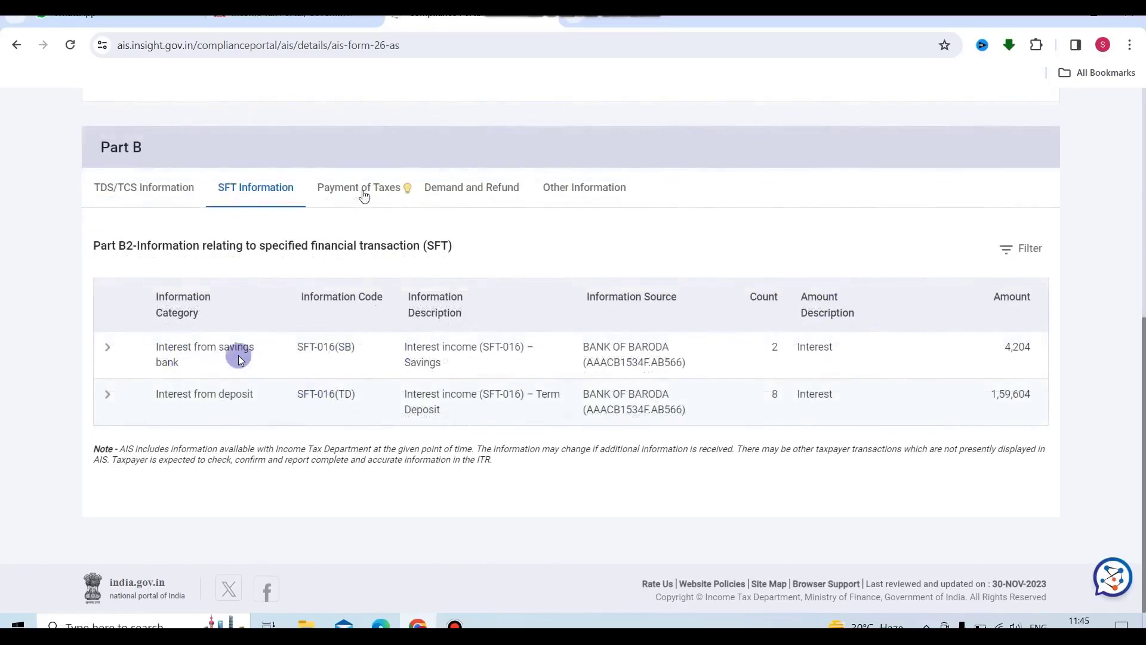
pyautogui.click(560, 198)
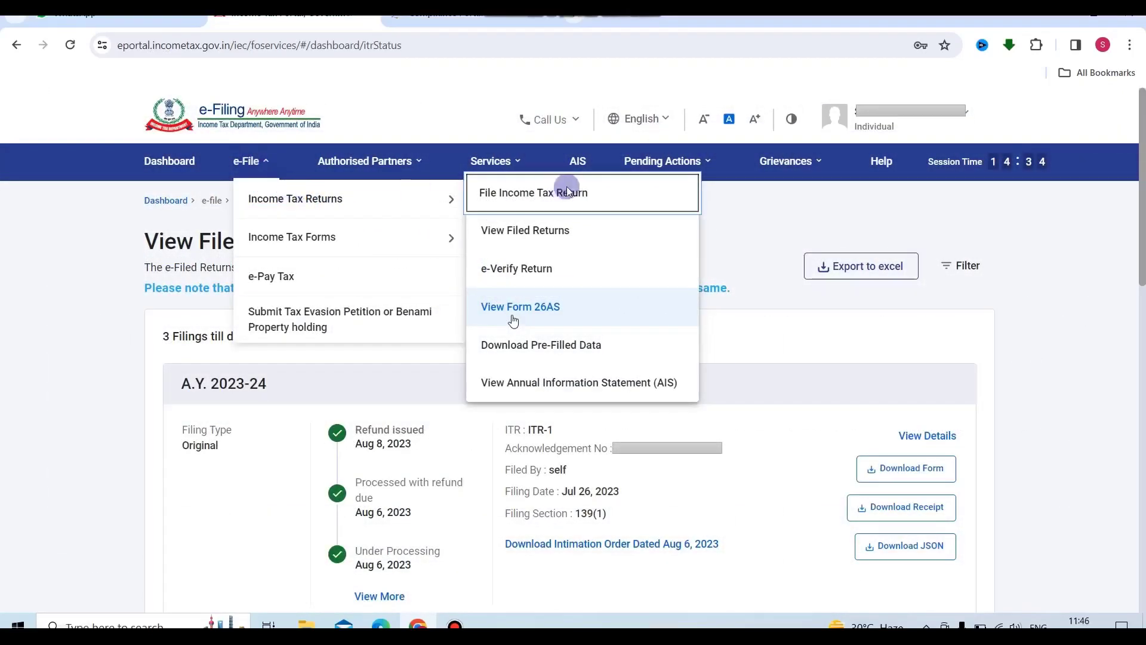
# - View Form 26AS on the TRACES site for assessment year 2022-23 in HTML format, accepting the disclaimer and usage terms
pyautogui.click(505, 306)
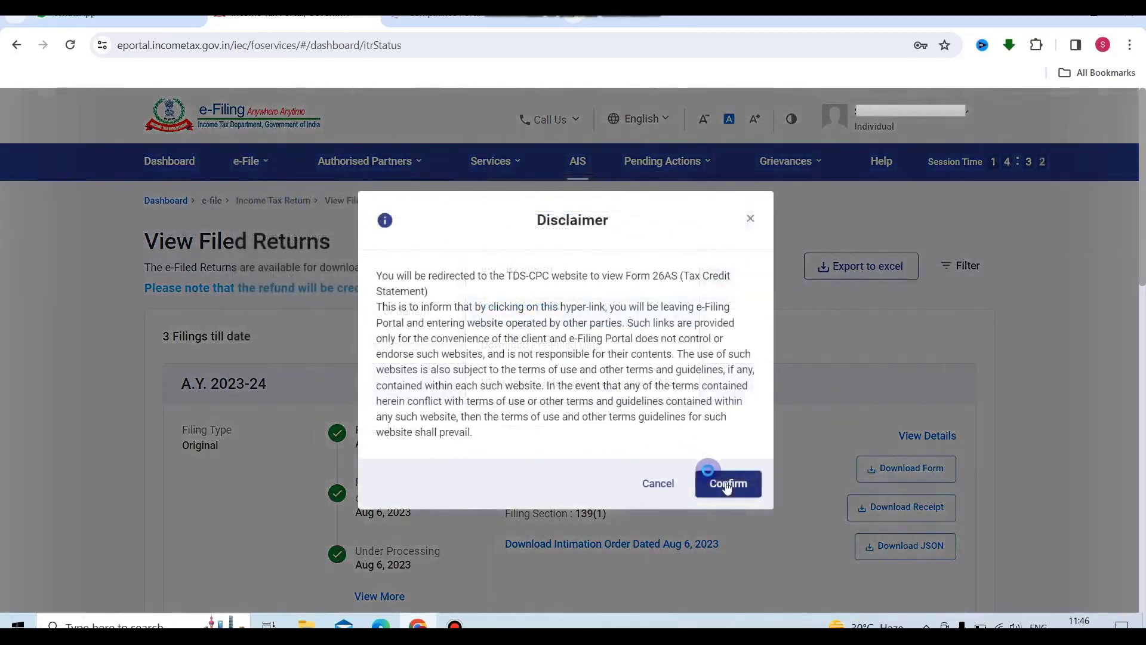
pyautogui.click(726, 484)
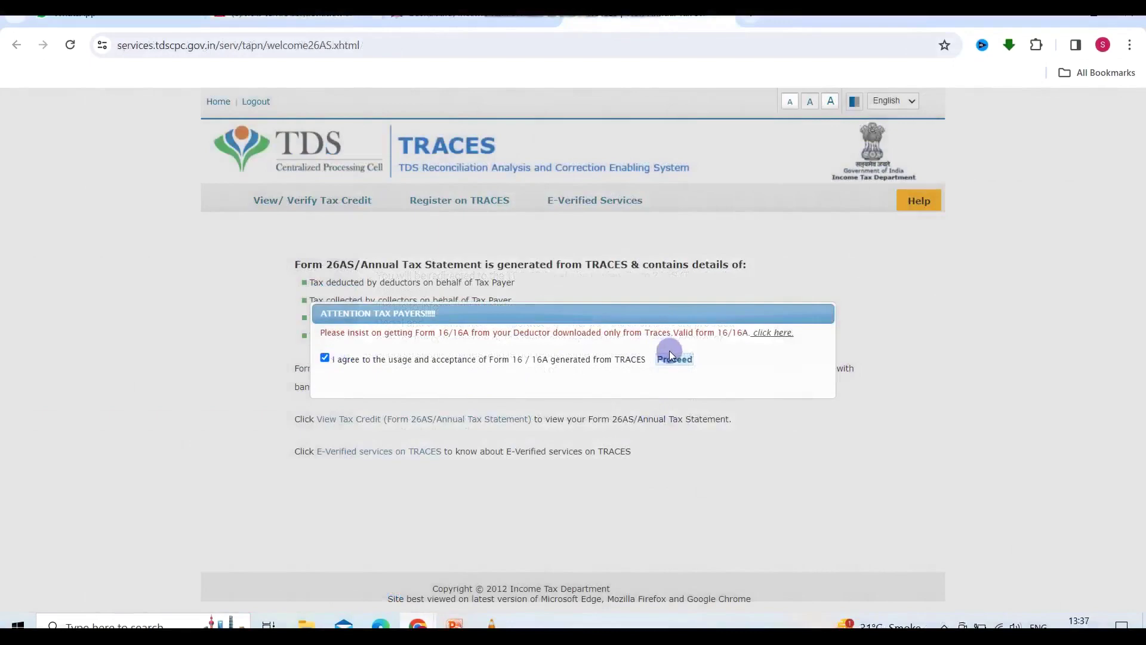
pyautogui.click(672, 358)
pyautogui.click(343, 418)
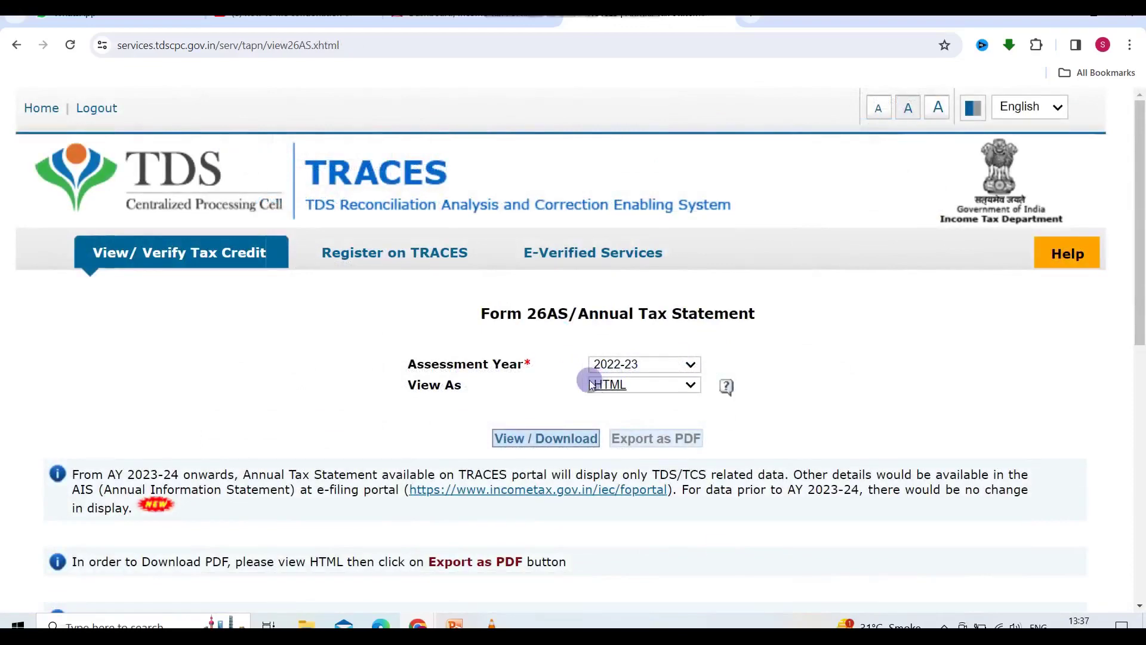
pyautogui.click(519, 440)
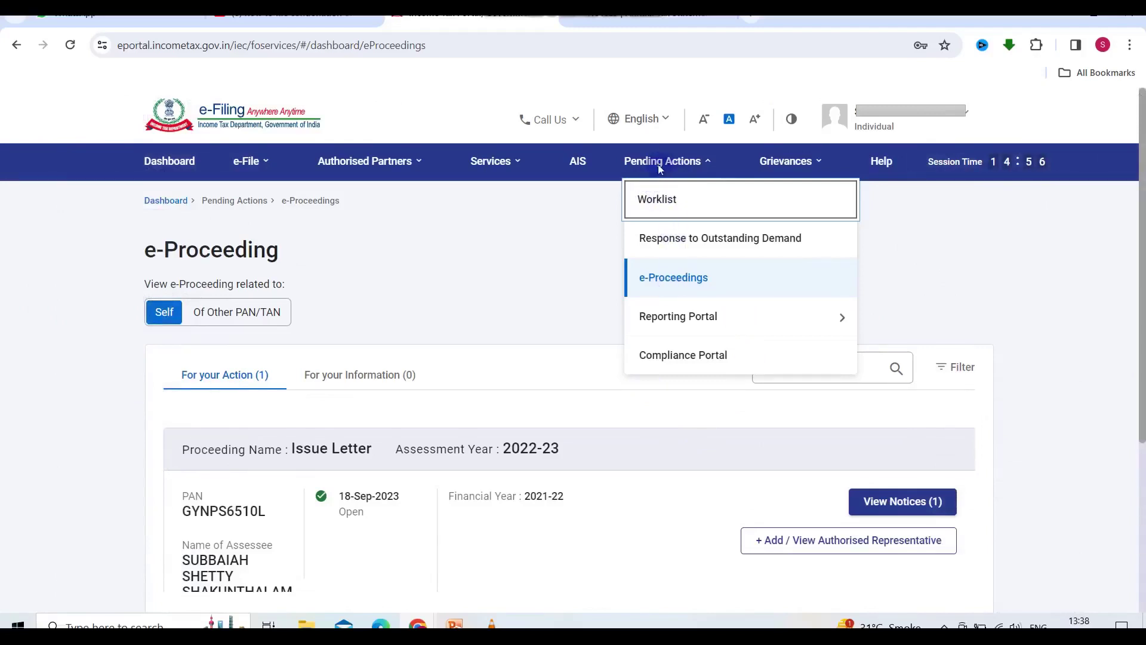
# - Download the Issue Letter notice PDF for assessment year 2022-23 from e-Proceedings and read through the order
pyautogui.click(657, 284)
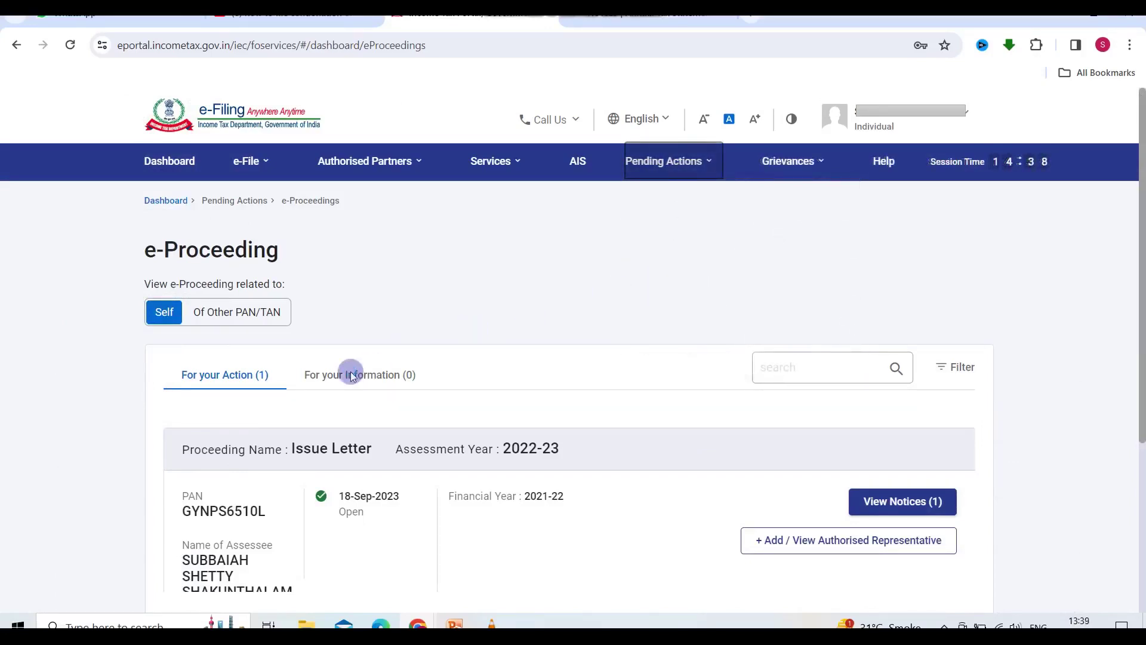
pyautogui.click(895, 502)
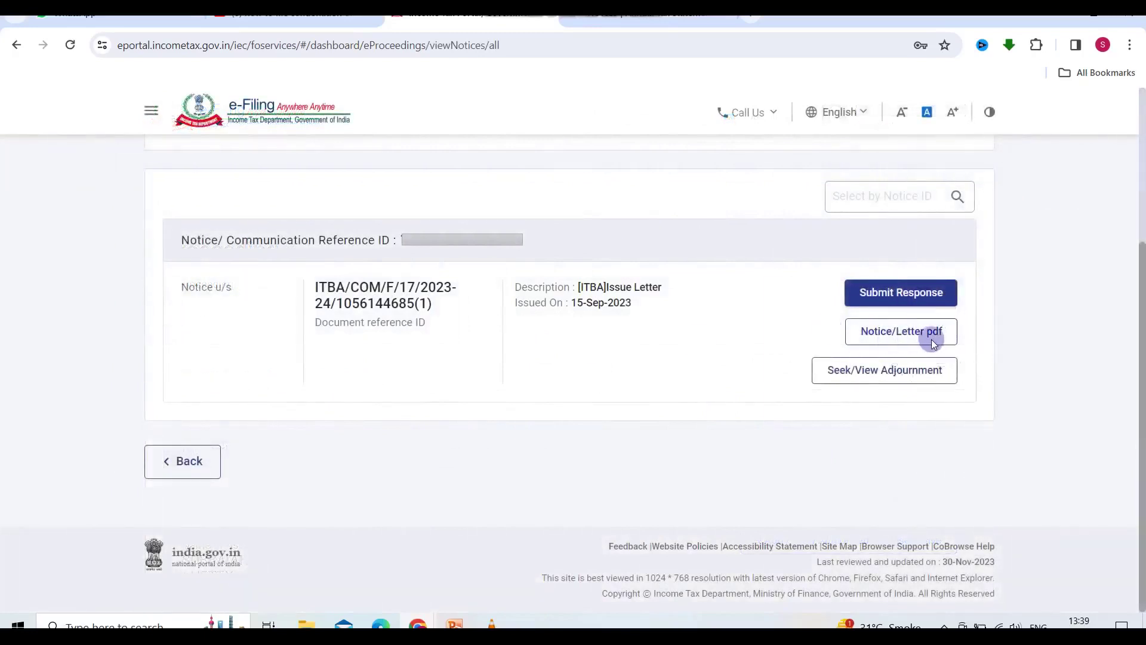
pyautogui.click(904, 332)
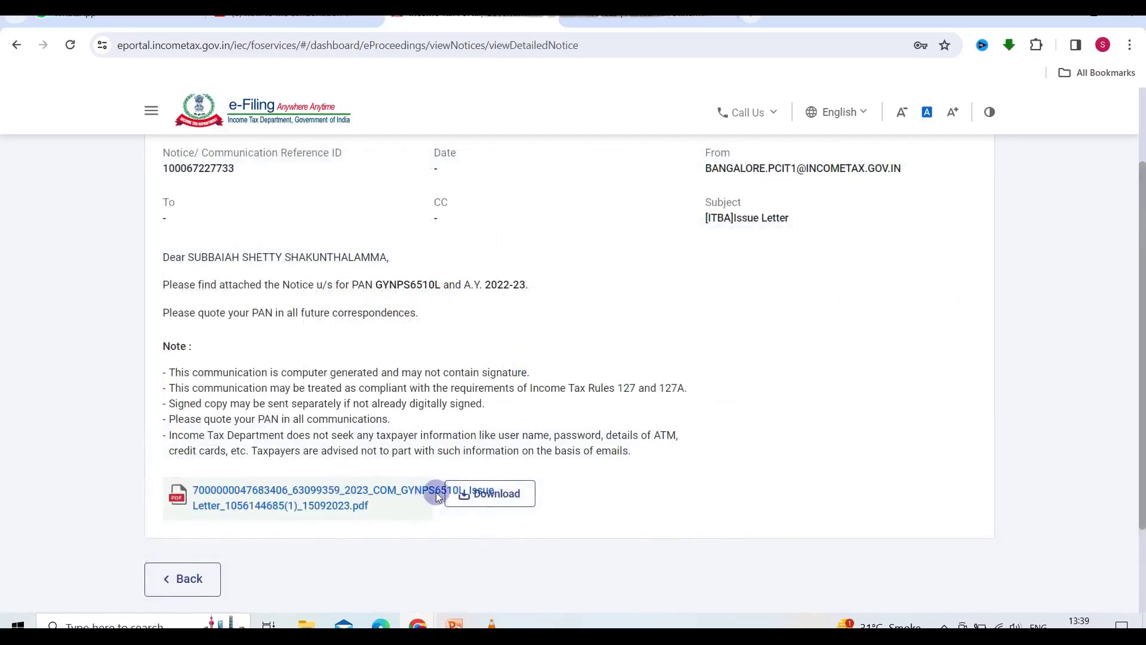
pyautogui.click(481, 495)
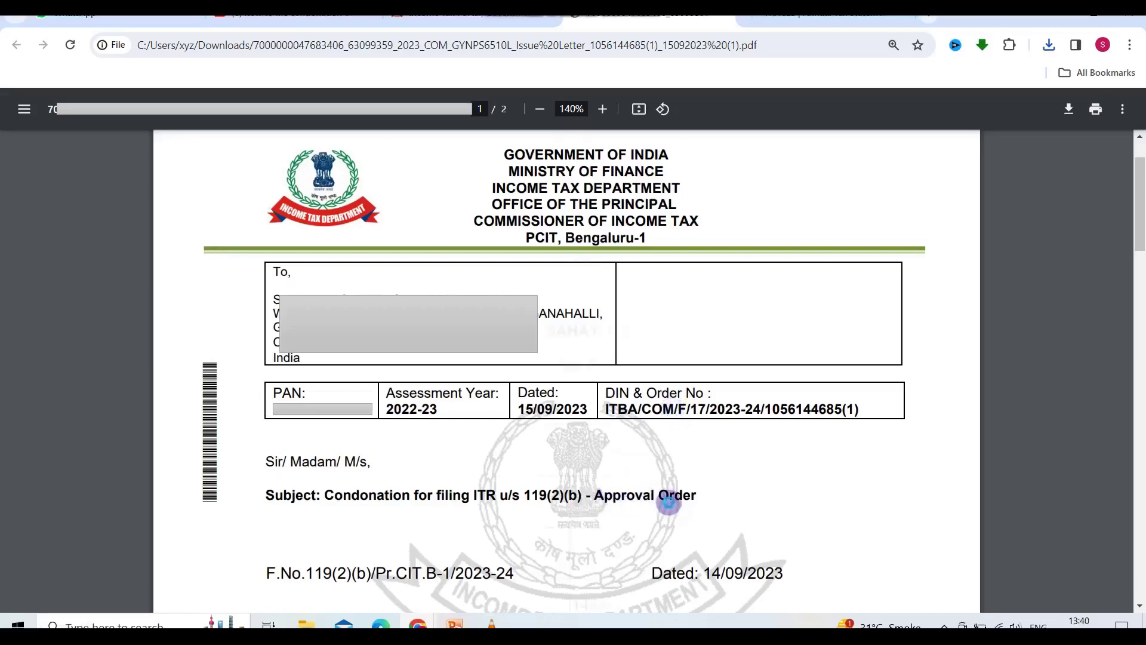
pyautogui.scroll(-7, 668, 502)
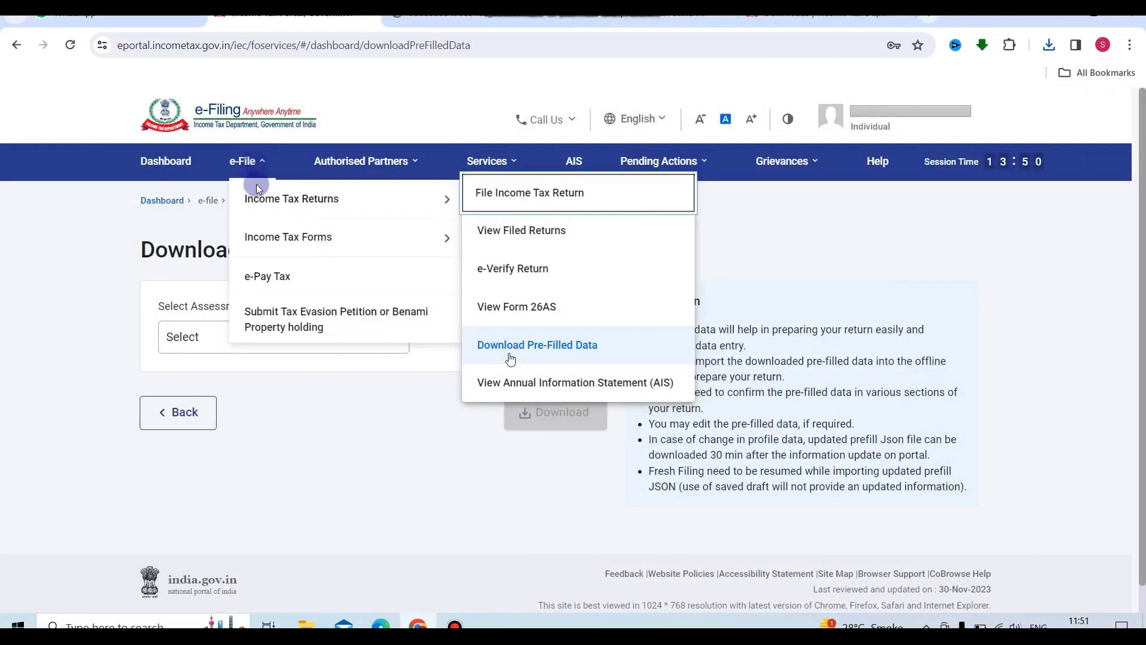
# - Open the pre-filled data download page, and show the income tax return utilities for assessment year 2022-23 on the public Downloads page
pyautogui.click(556, 352)
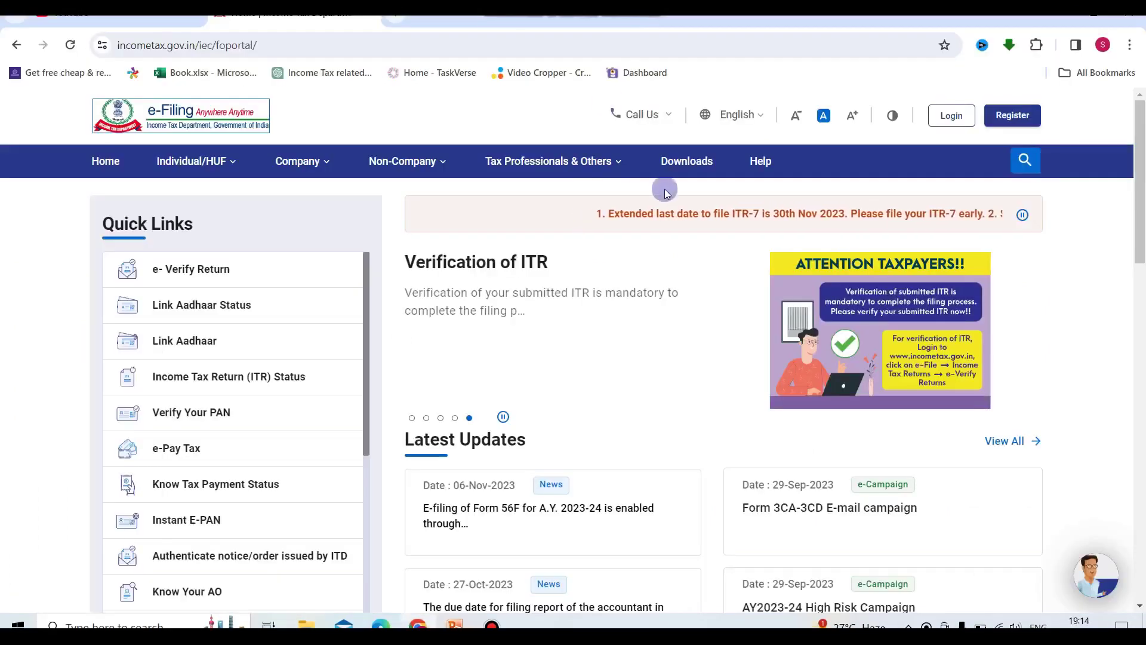
pyautogui.click(681, 170)
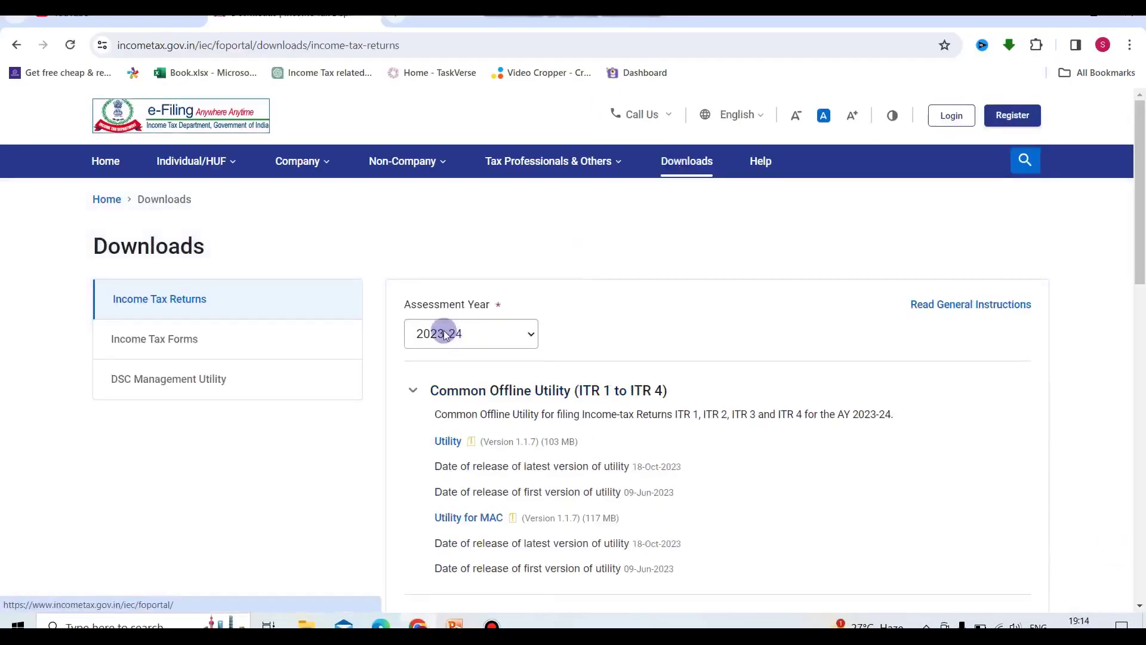
pyautogui.click(444, 334)
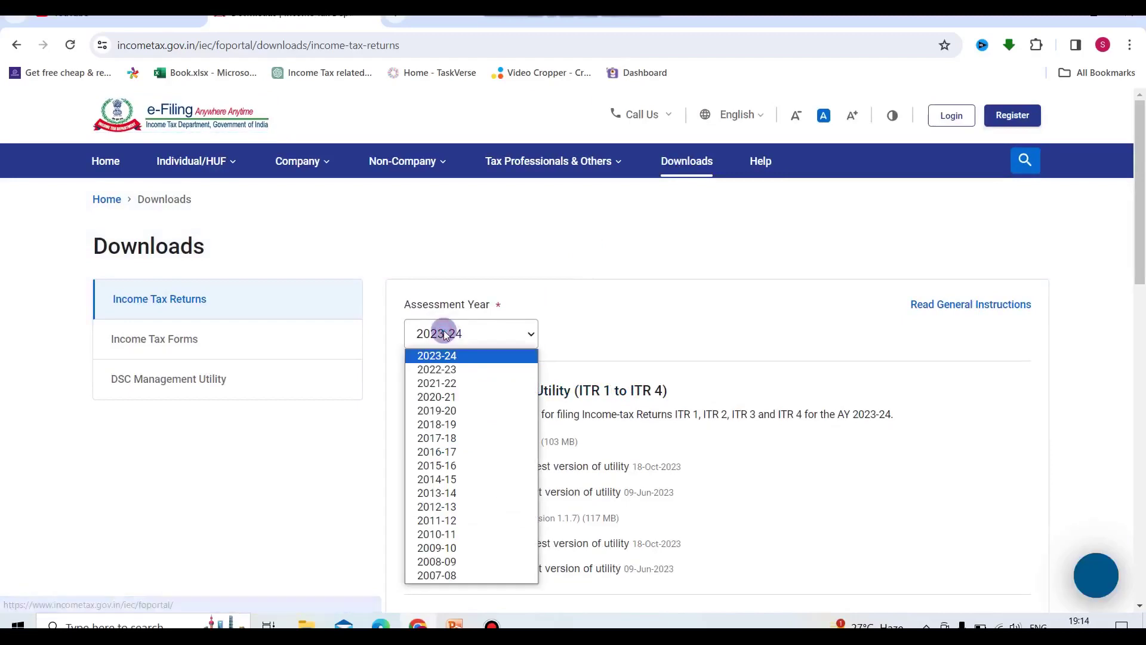
pyautogui.click(427, 370)
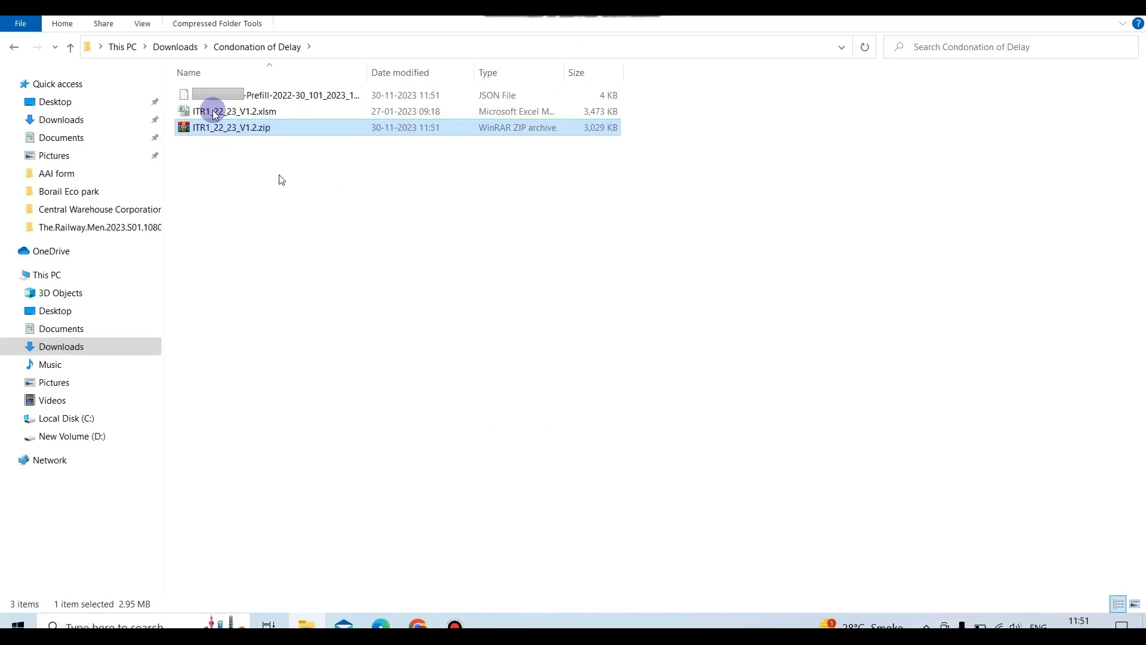
# - Open the extracted ITR1_22_23_V1.2.xlsm utility for editing and acknowledge its data-entry instructions
pyautogui.doubleClick(228, 112)
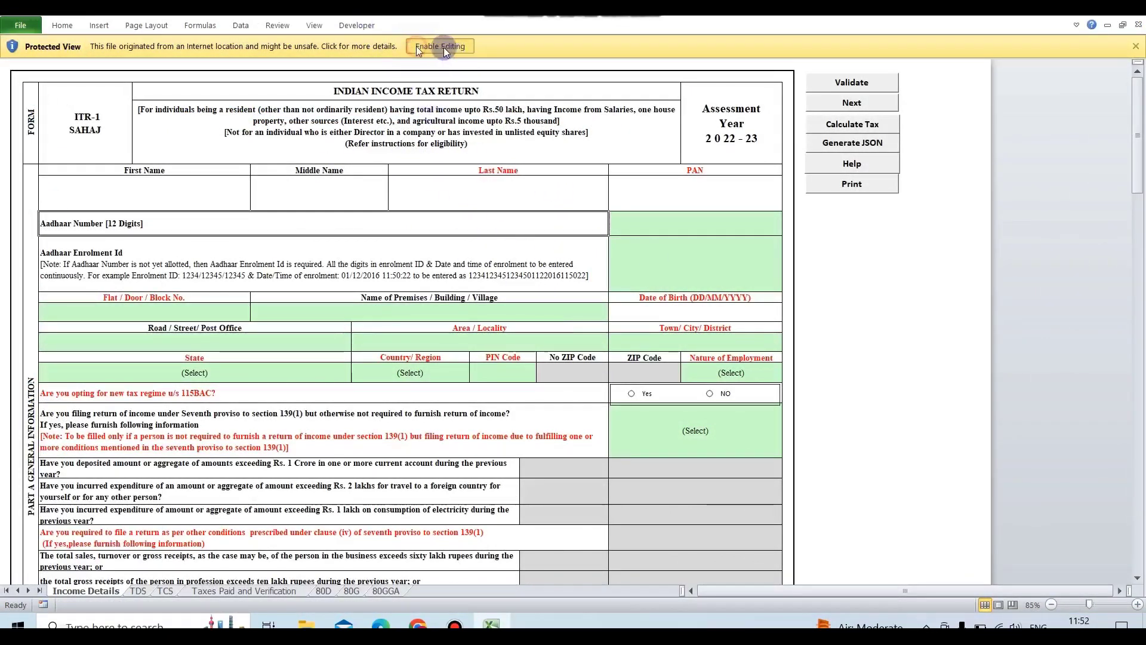
pyautogui.click(438, 46)
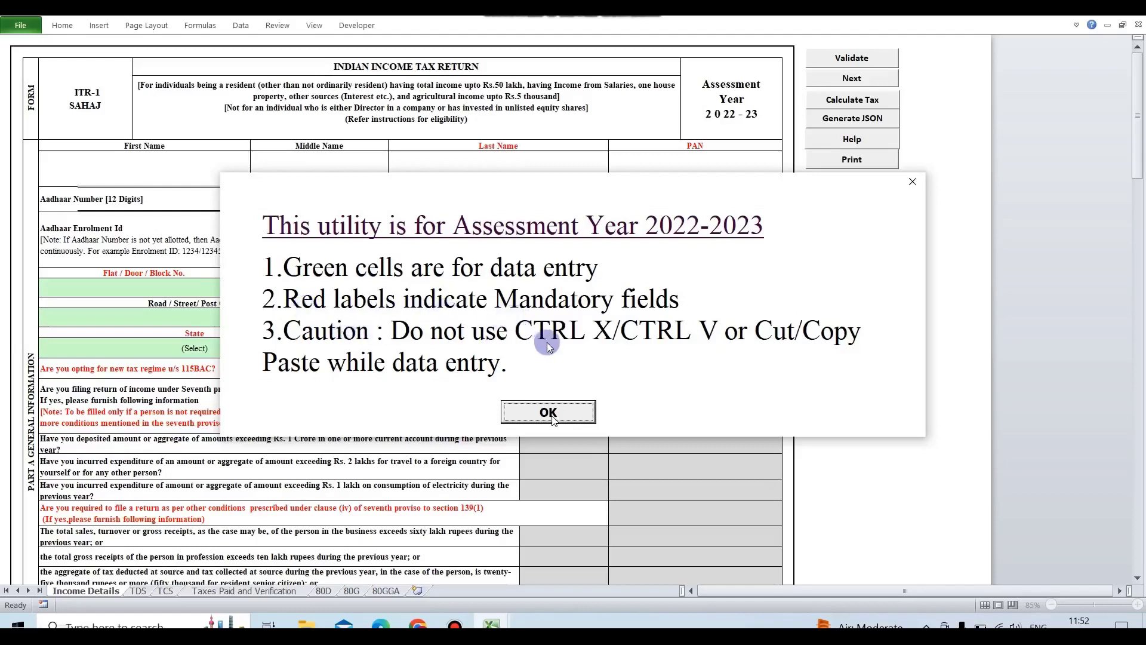
pyautogui.click(536, 416)
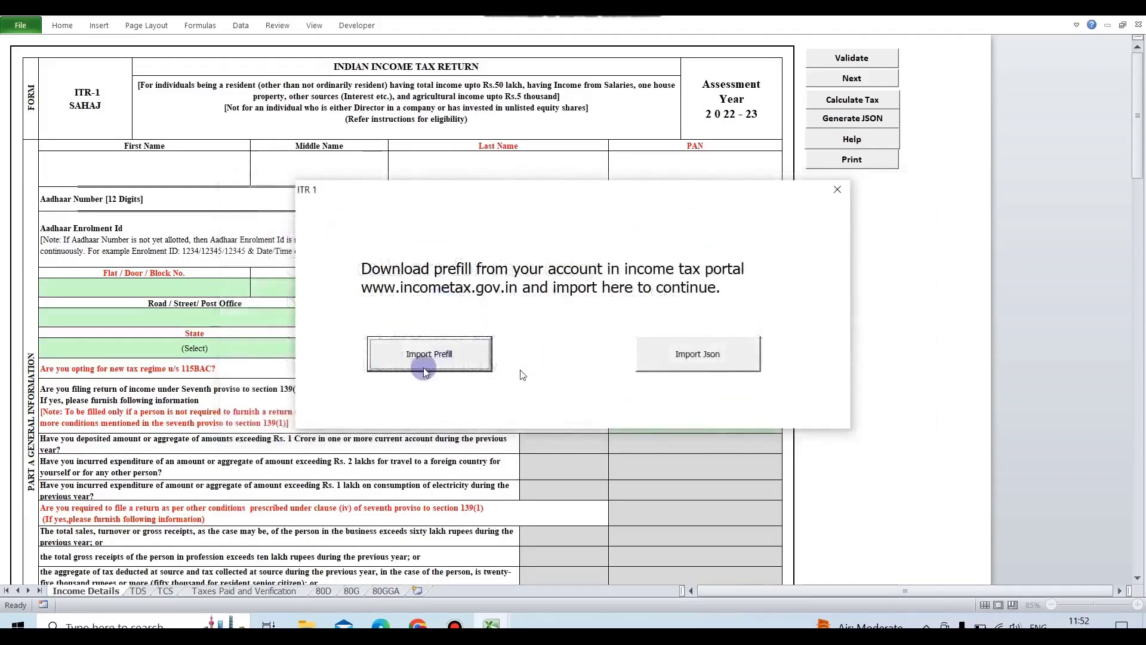
# - Import the prefill JSON file from the Condonation of Delay folder into the ITR-1 utility and dismiss the alert
pyautogui.click(473, 359)
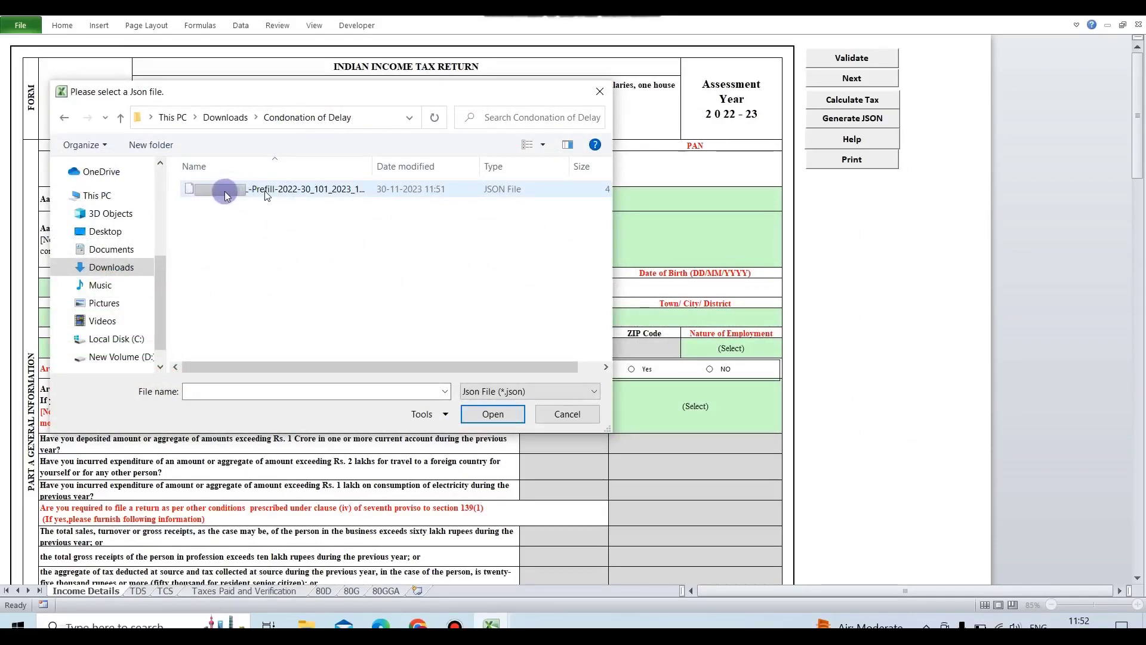
pyautogui.click(491, 414)
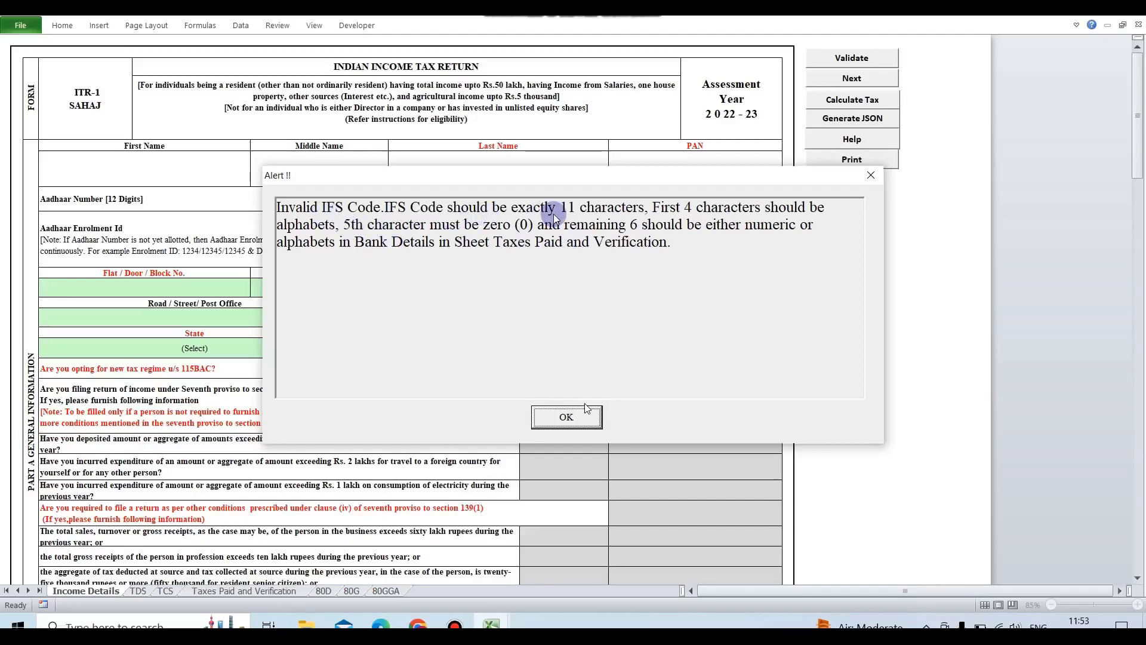
pyautogui.click(564, 416)
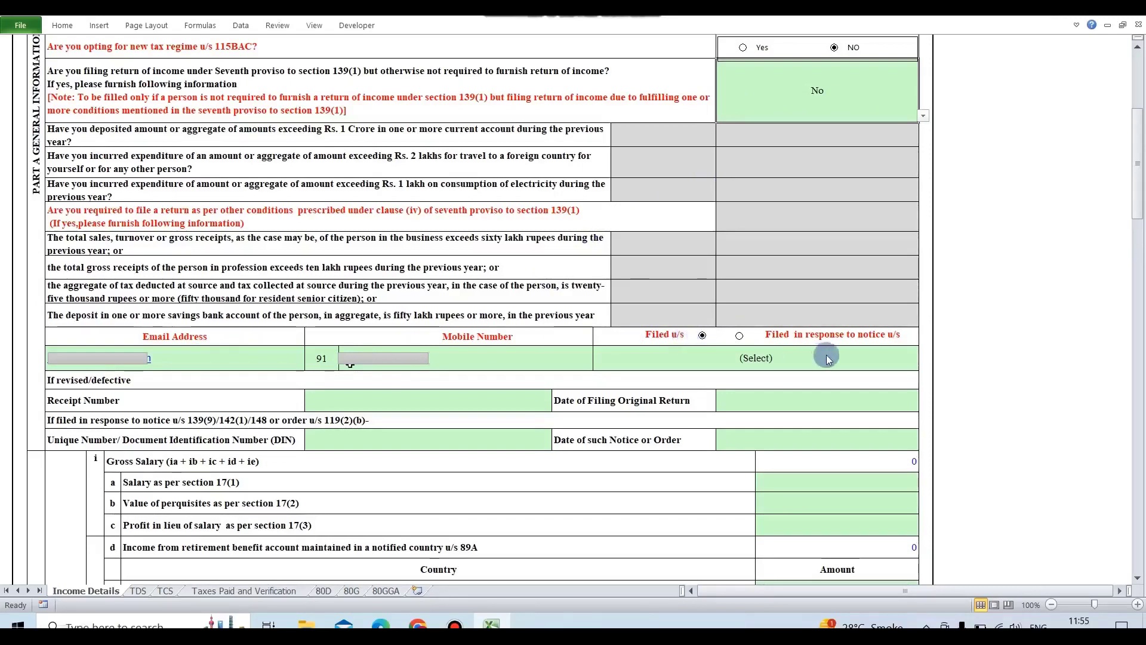
# - Set the filing section to 119(2)(b)- after condonation of delay, dismiss the alerts, and validate the Income Details sheet
pyautogui.click(867, 365)
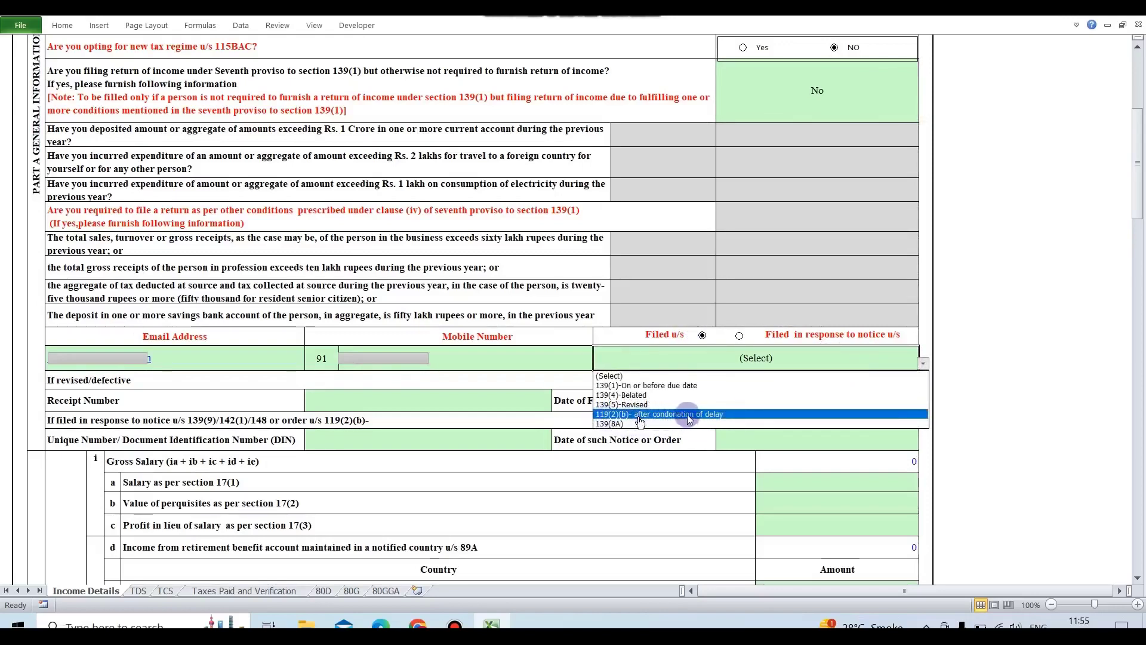
pyautogui.click(638, 416)
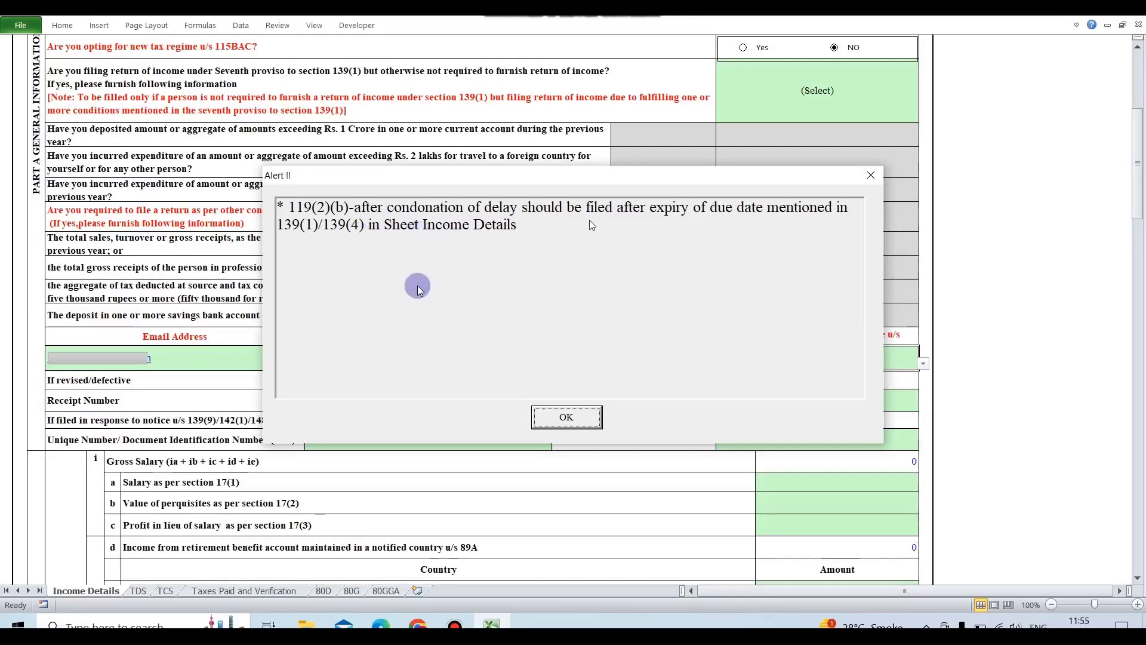
pyautogui.click(567, 416)
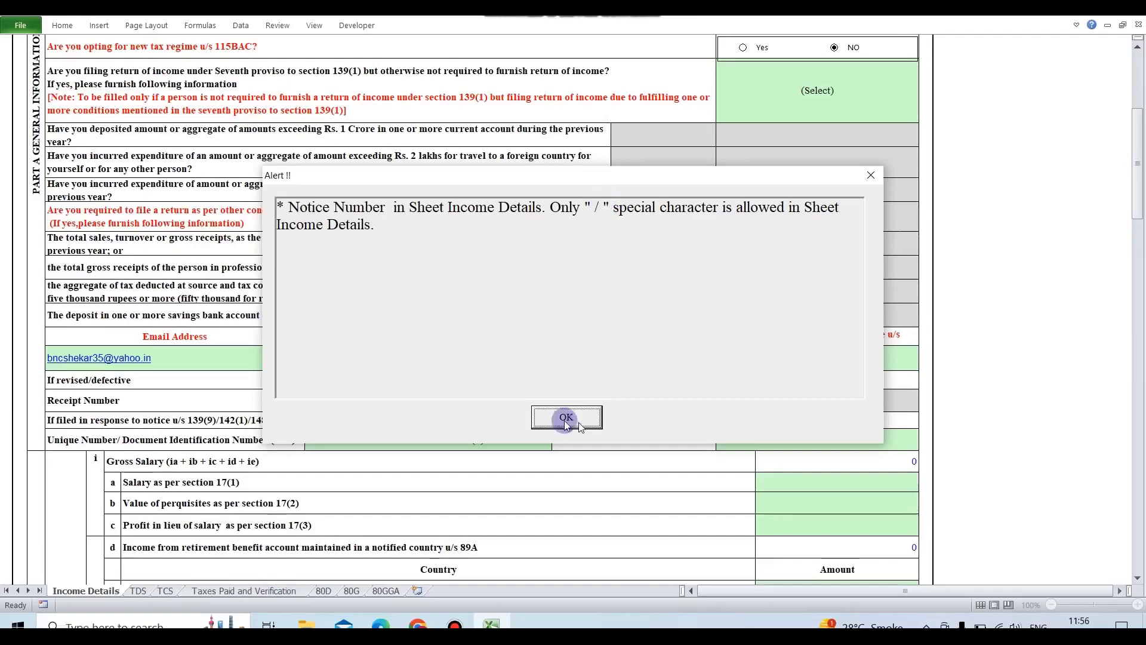
pyautogui.click(579, 423)
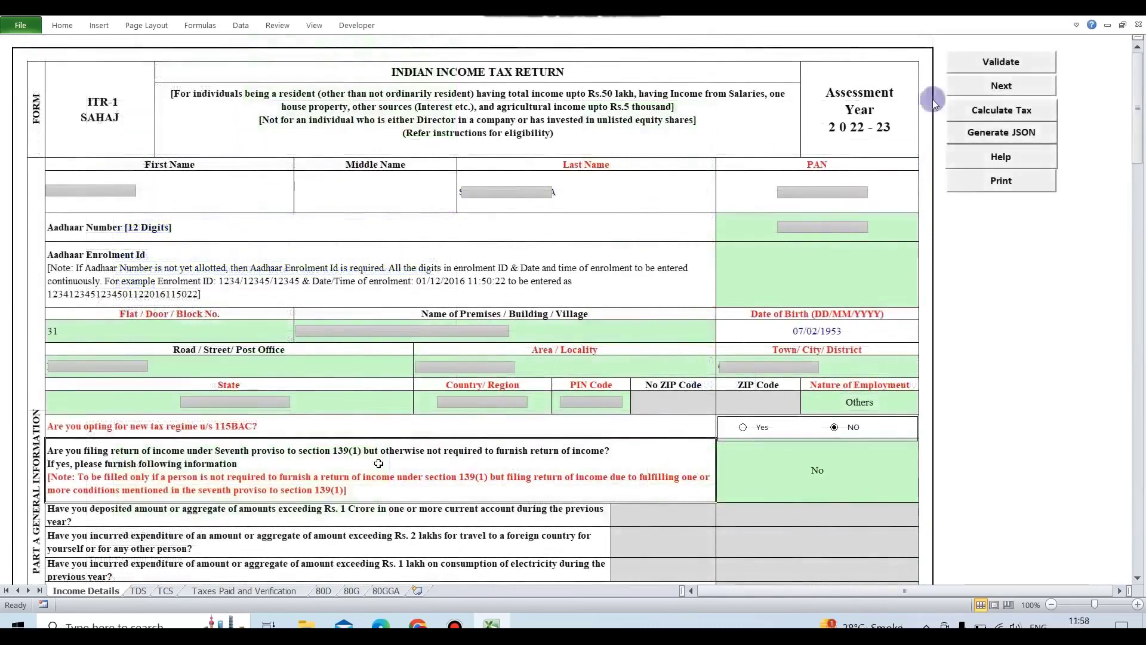
pyautogui.click(992, 62)
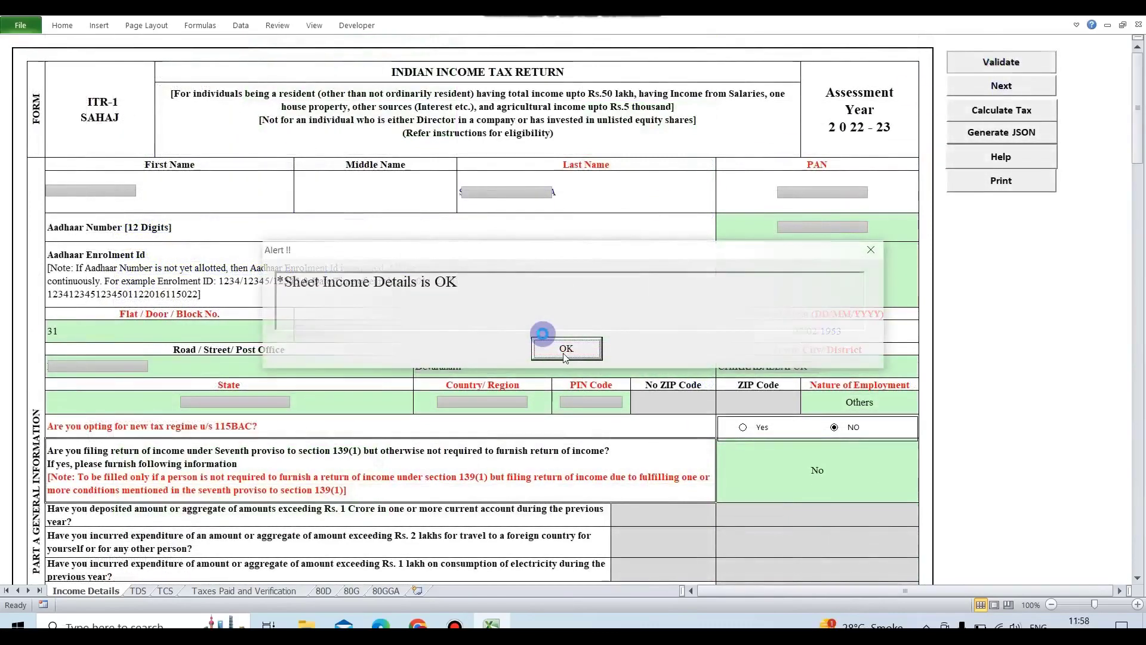
# - Validate the TDS, TCS, and Taxes Paid and Verification sheets, dismissing each sheet's alert
pyautogui.click(566, 349)
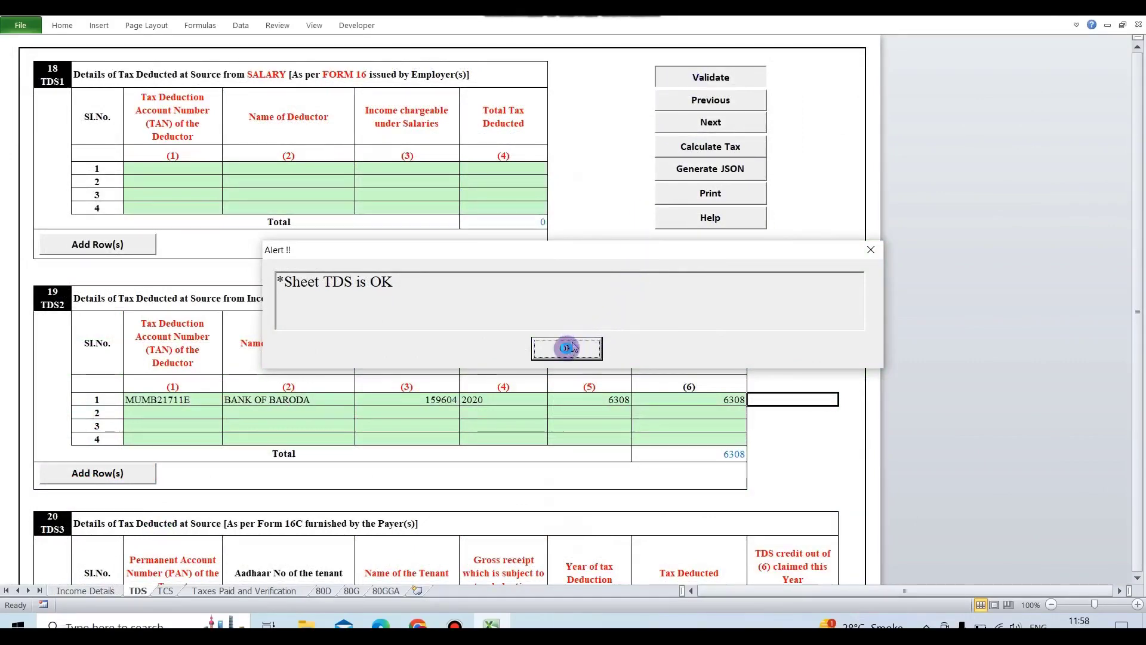
pyautogui.click(567, 348)
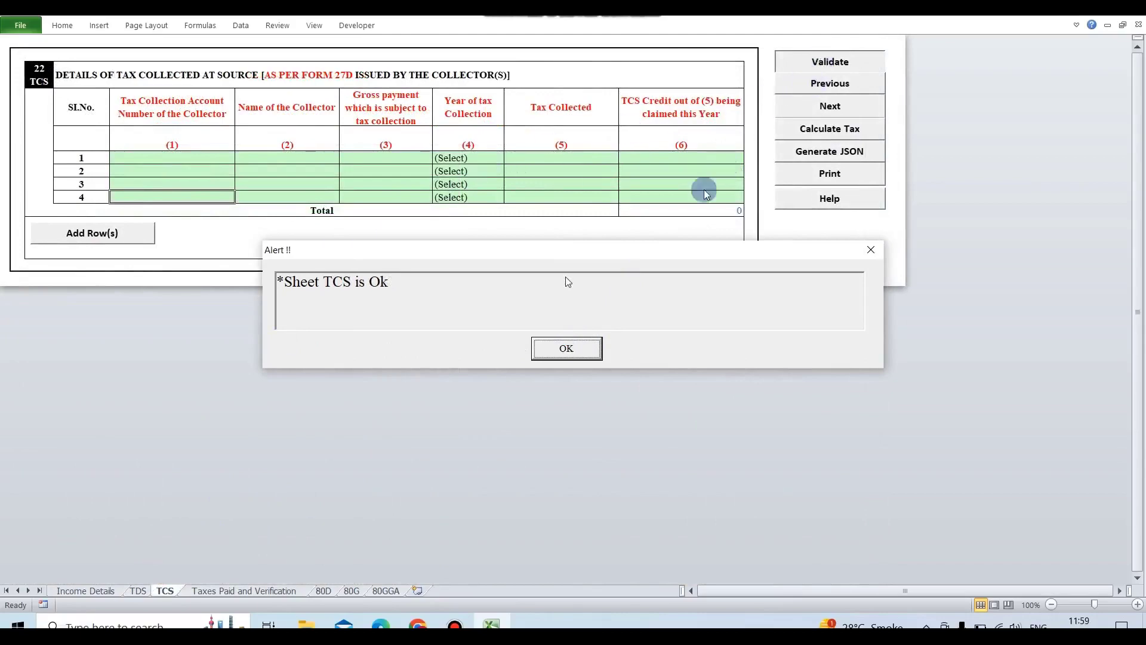
pyautogui.click(565, 346)
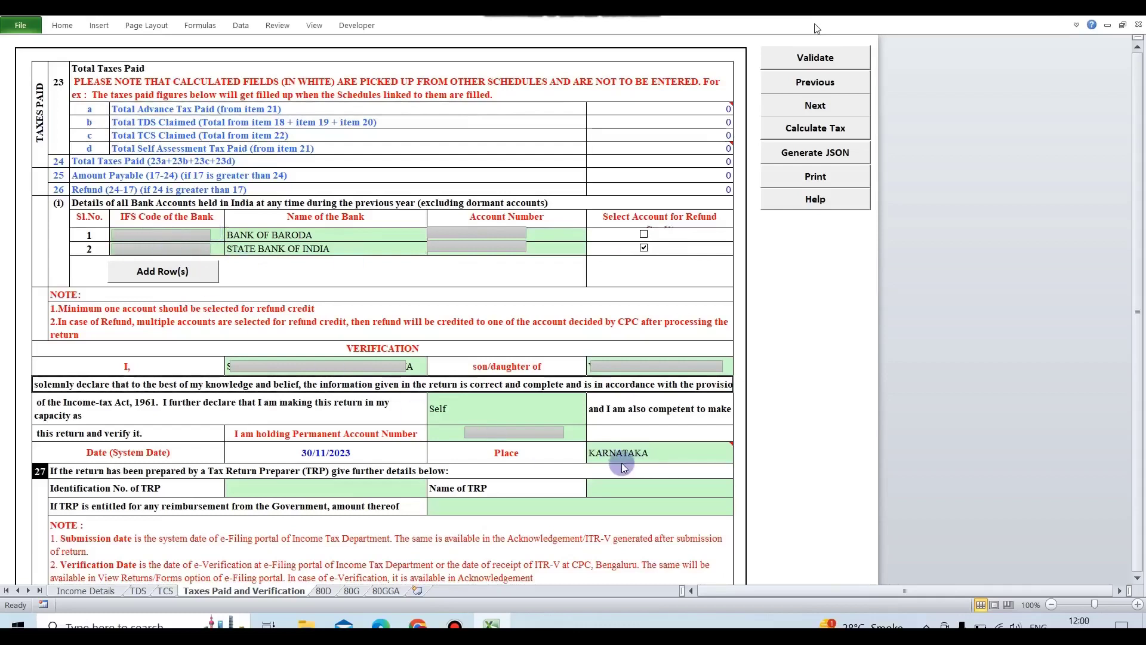
pyautogui.click(815, 58)
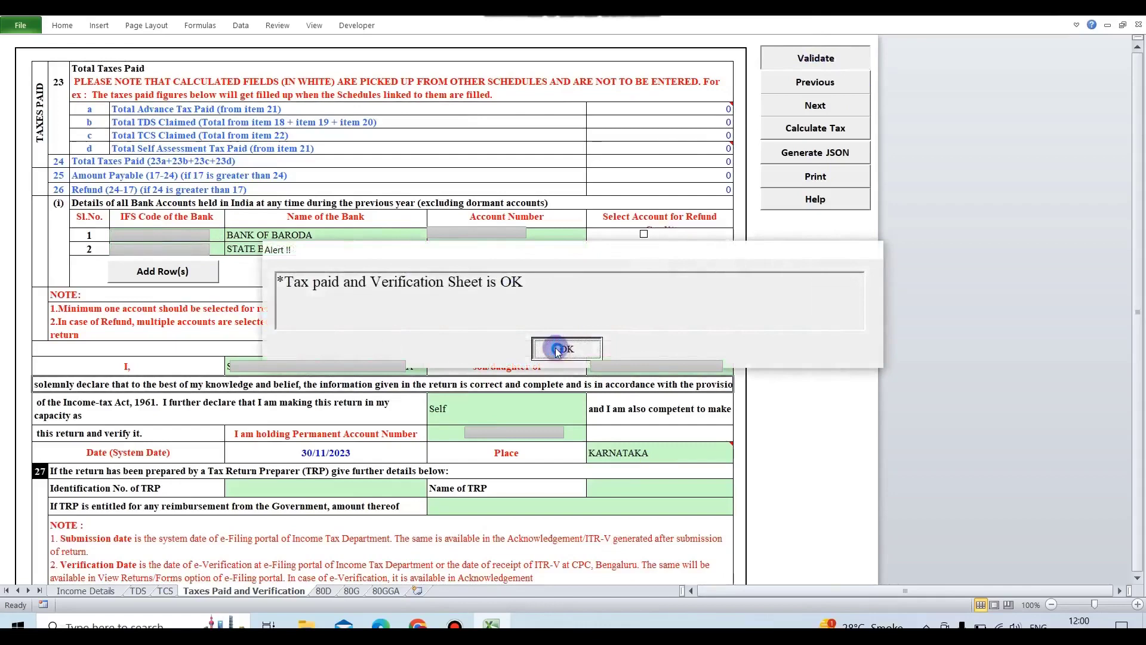
pyautogui.click(557, 348)
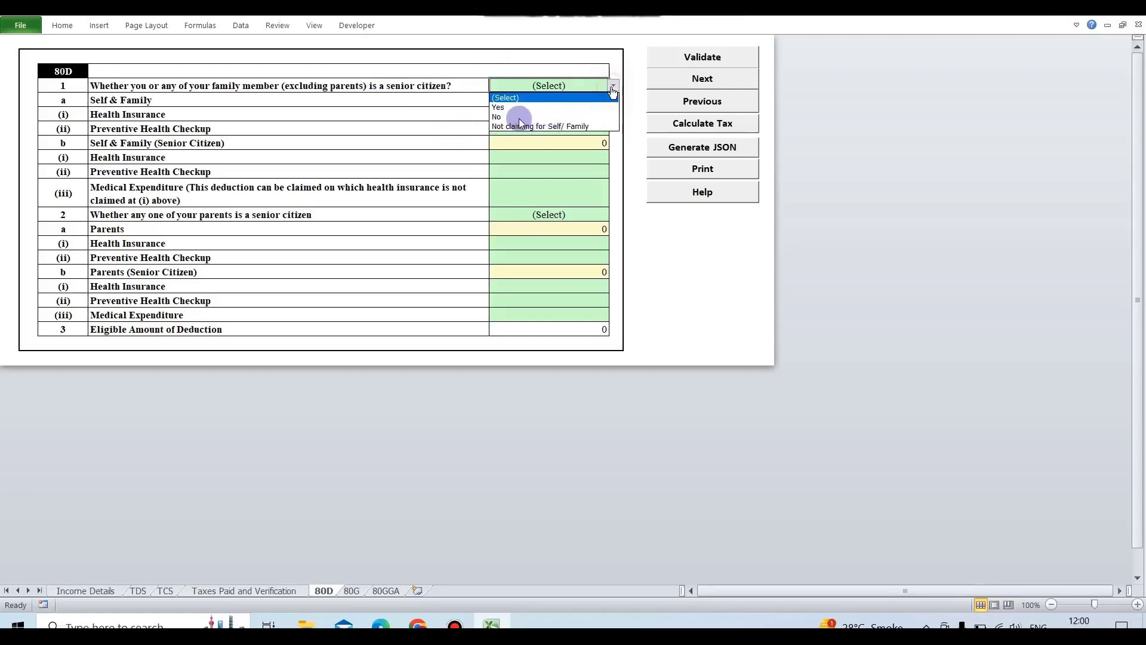
# - Mark the 80D deductions as not claimed for self/family and parents, and validate the 80D, 80G and 80GGA sheets
pyautogui.click(533, 126)
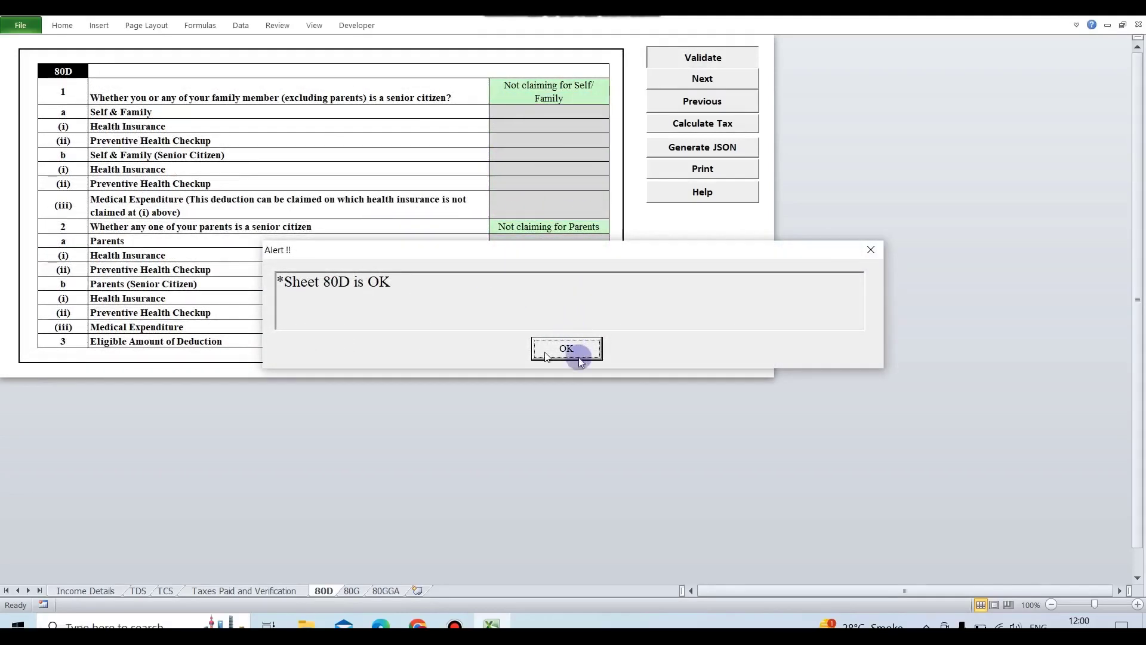
pyautogui.click(572, 358)
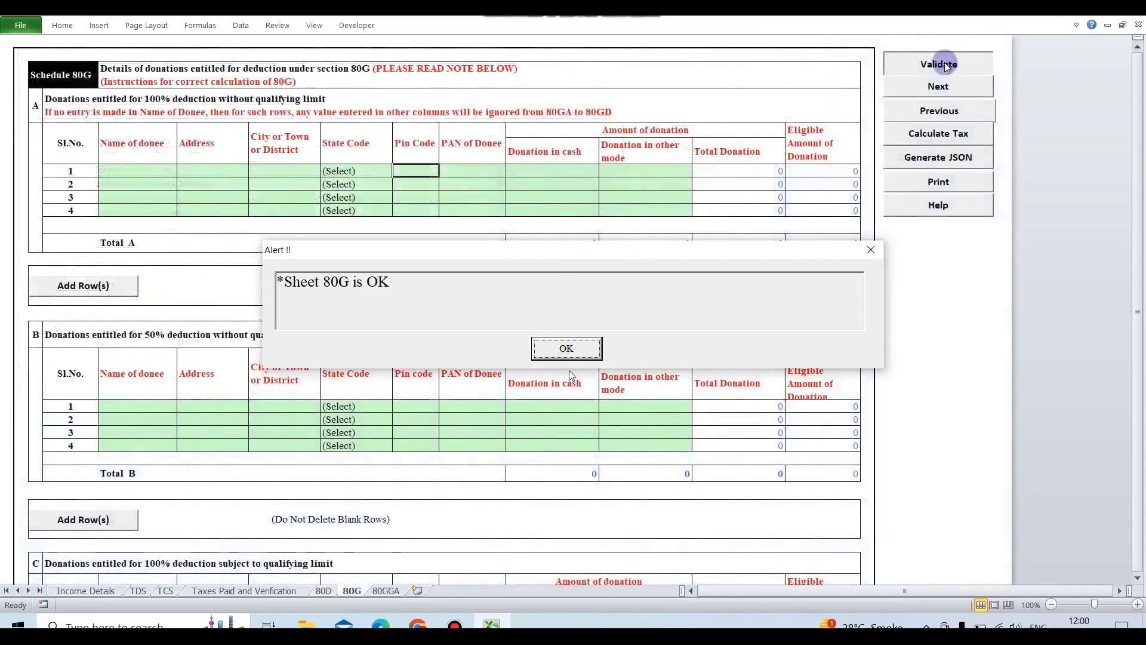
pyautogui.click(578, 353)
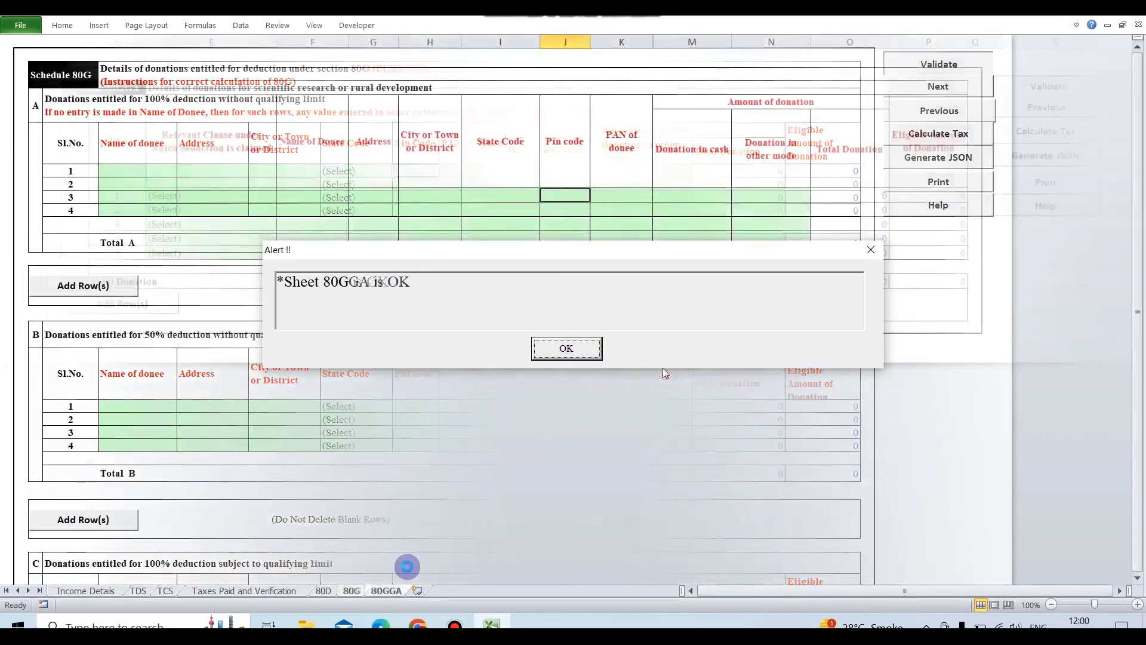
pyautogui.click(568, 349)
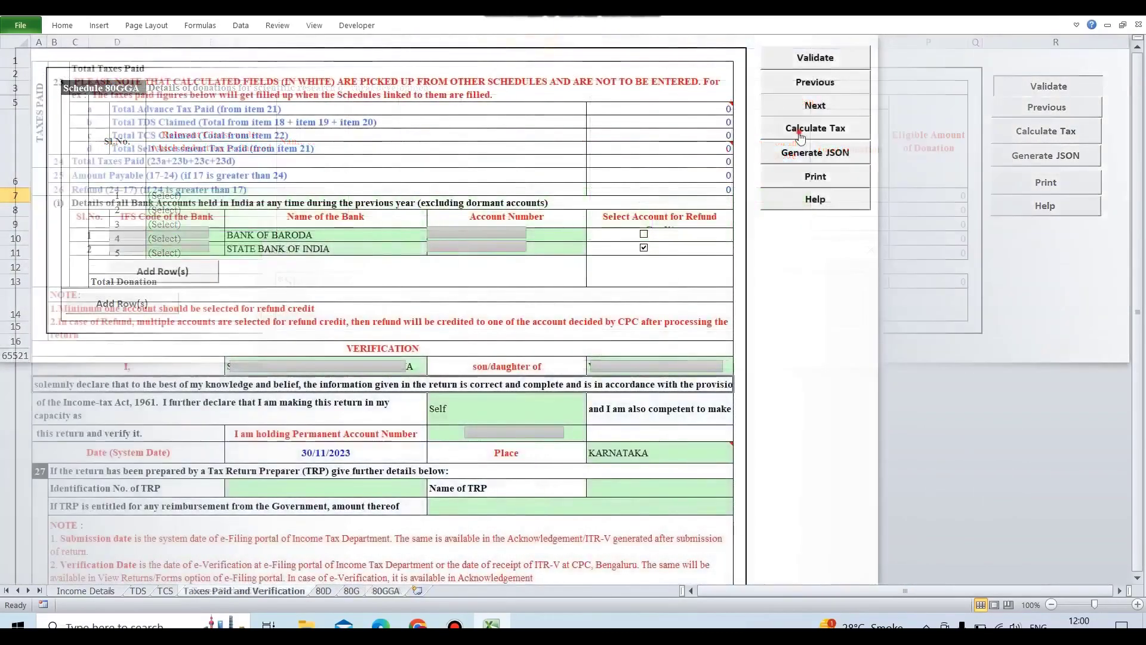
# - Calculate the tax in the utility, and generate and save the return's JSON file in the Condonation of Delay folder
pyautogui.click(799, 137)
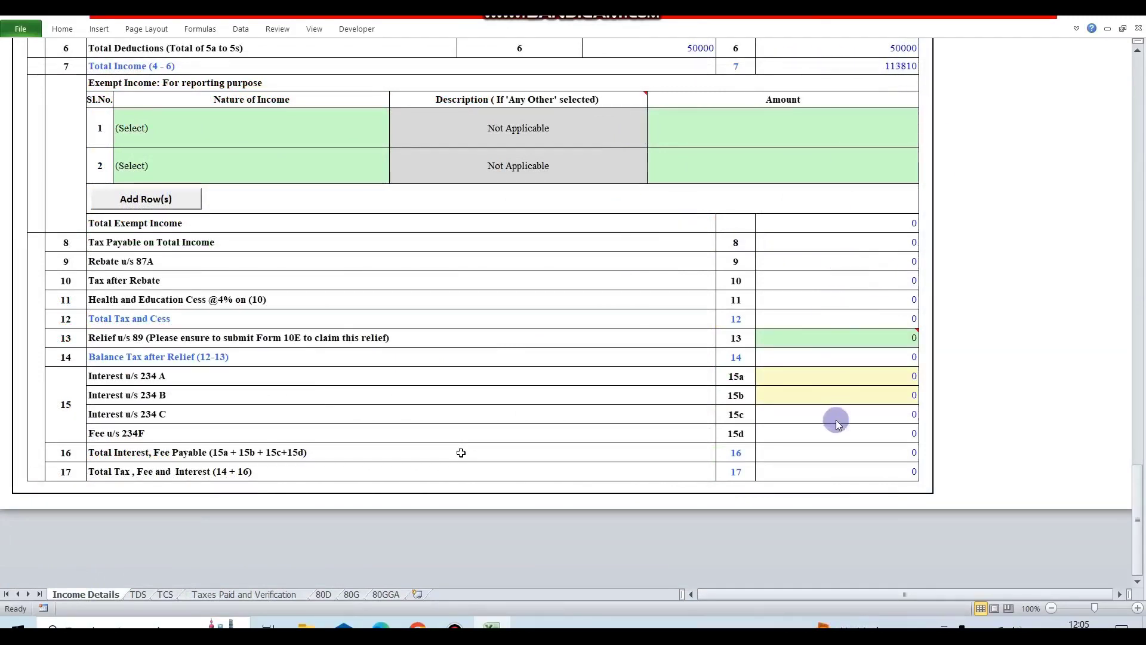
pyautogui.click(213, 594)
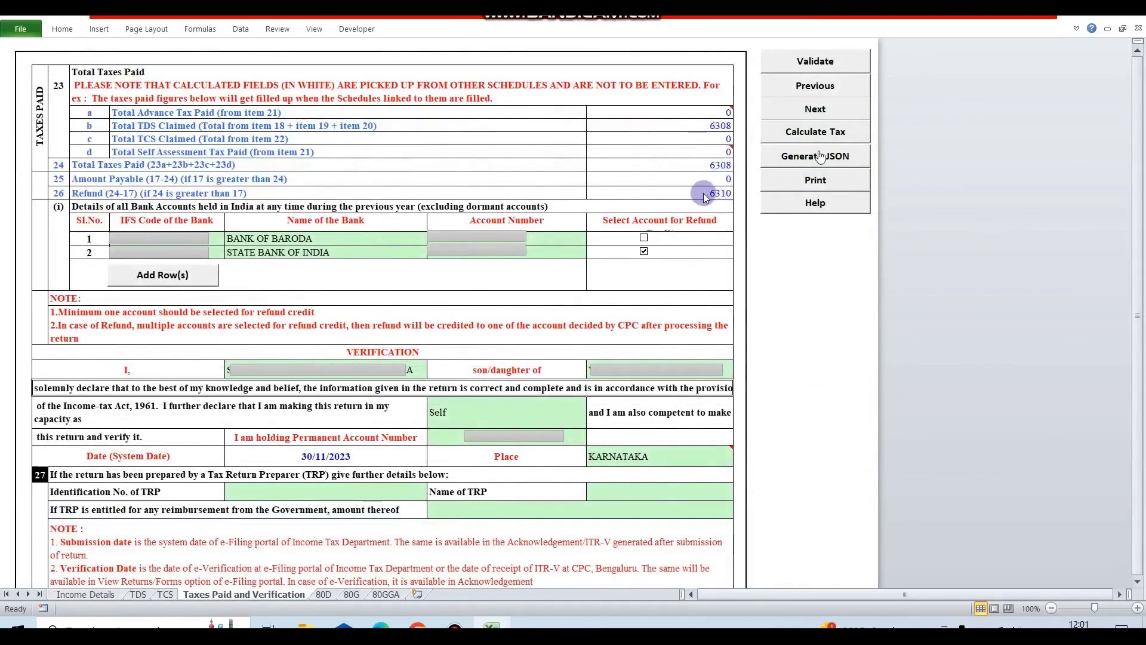
pyautogui.click(784, 160)
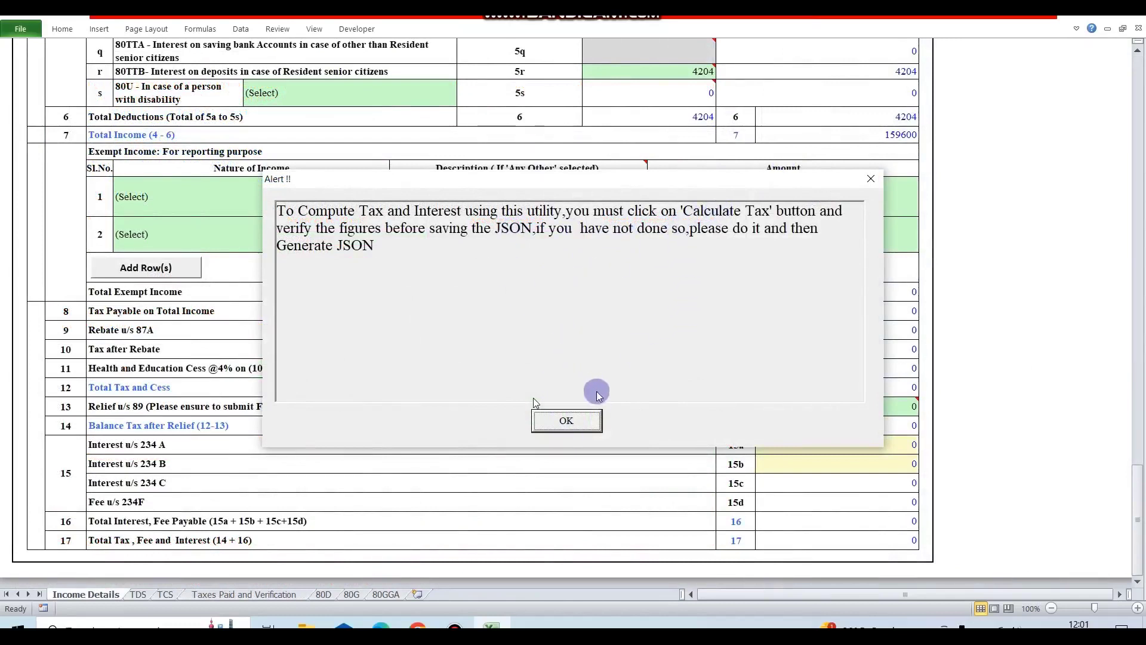
pyautogui.click(566, 419)
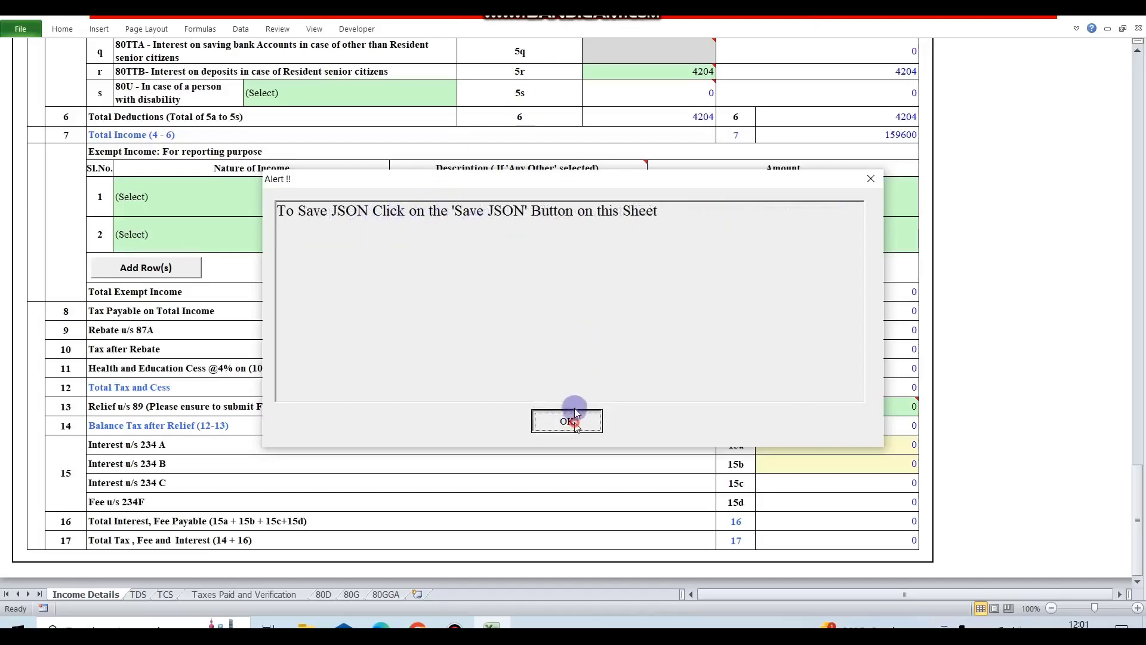
pyautogui.click(567, 422)
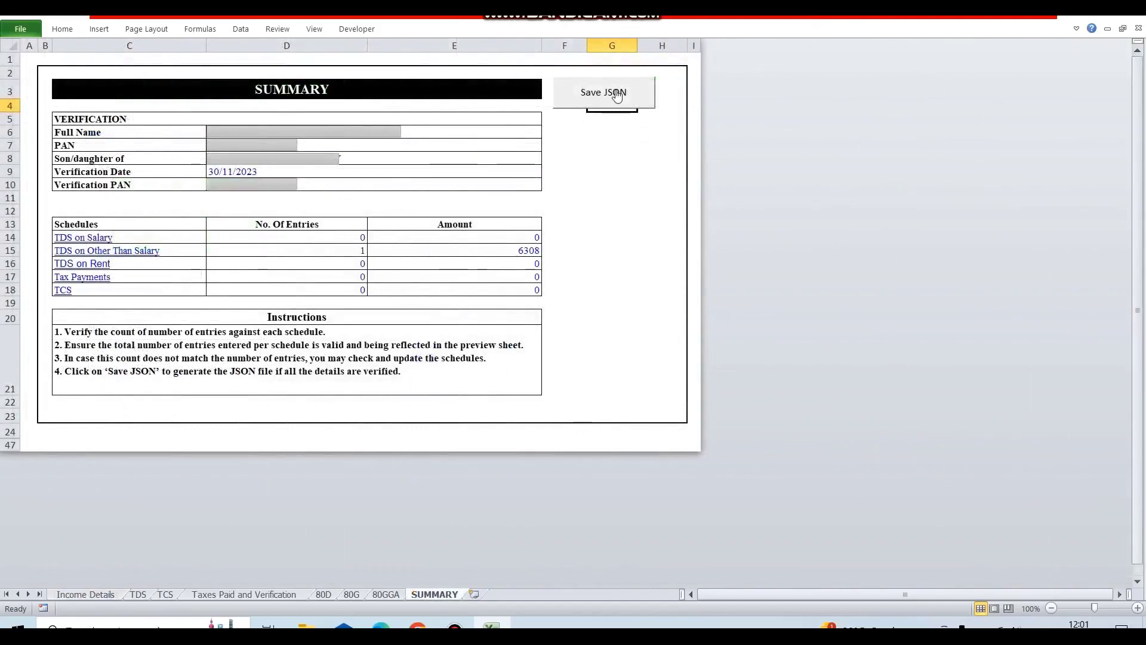
pyautogui.click(590, 144)
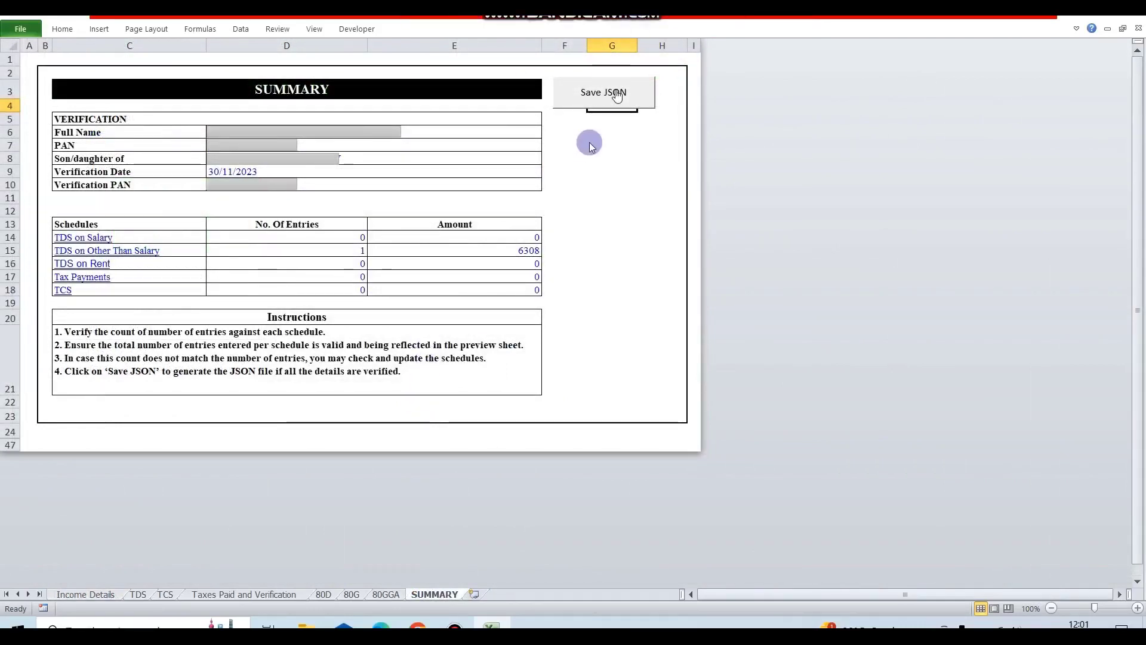
pyautogui.click(612, 95)
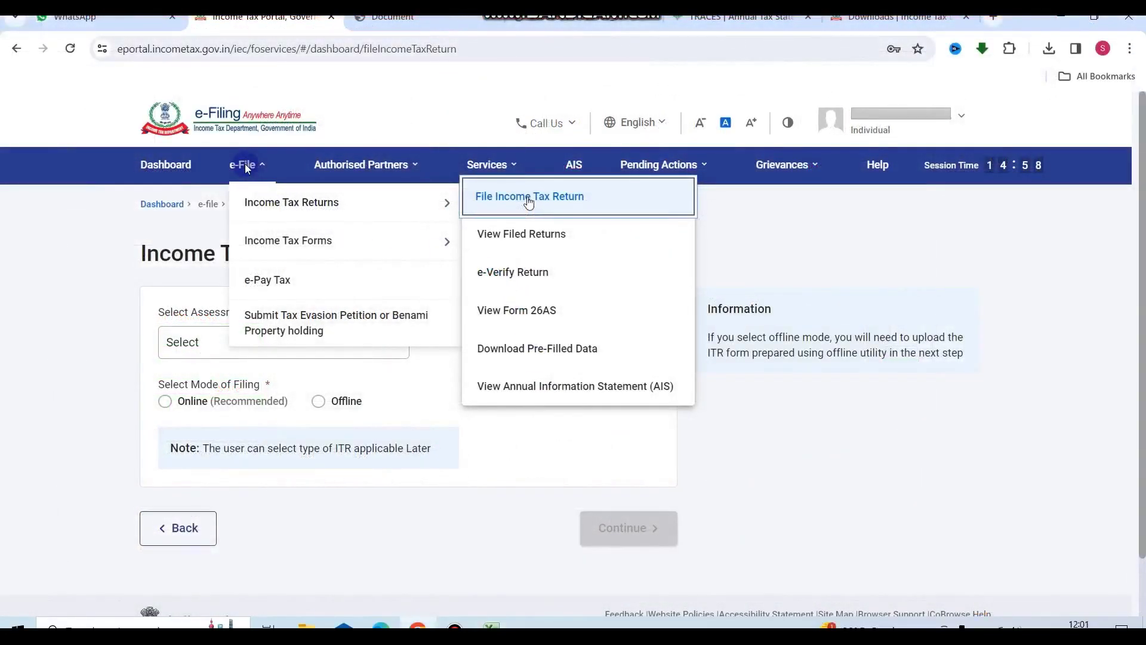
# - On the e-Filing portal, start an ITR-1 return for 2022-23 with filing type 119(2)(b) - After Condonation of Delay and audit status No
pyautogui.click(525, 200)
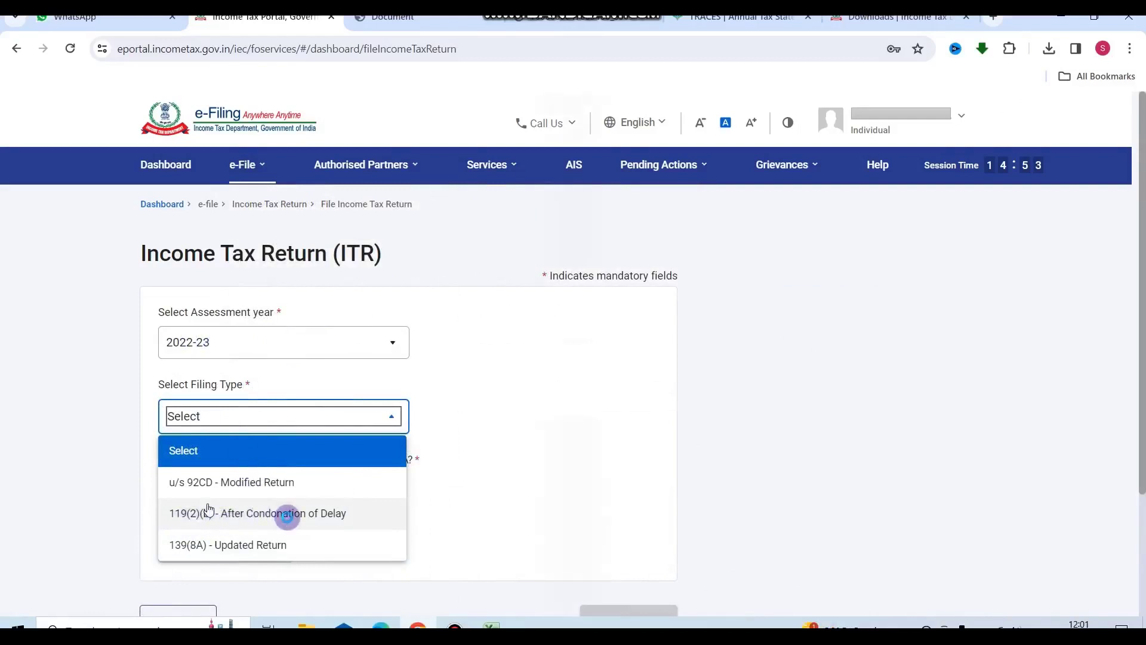
pyautogui.click(288, 514)
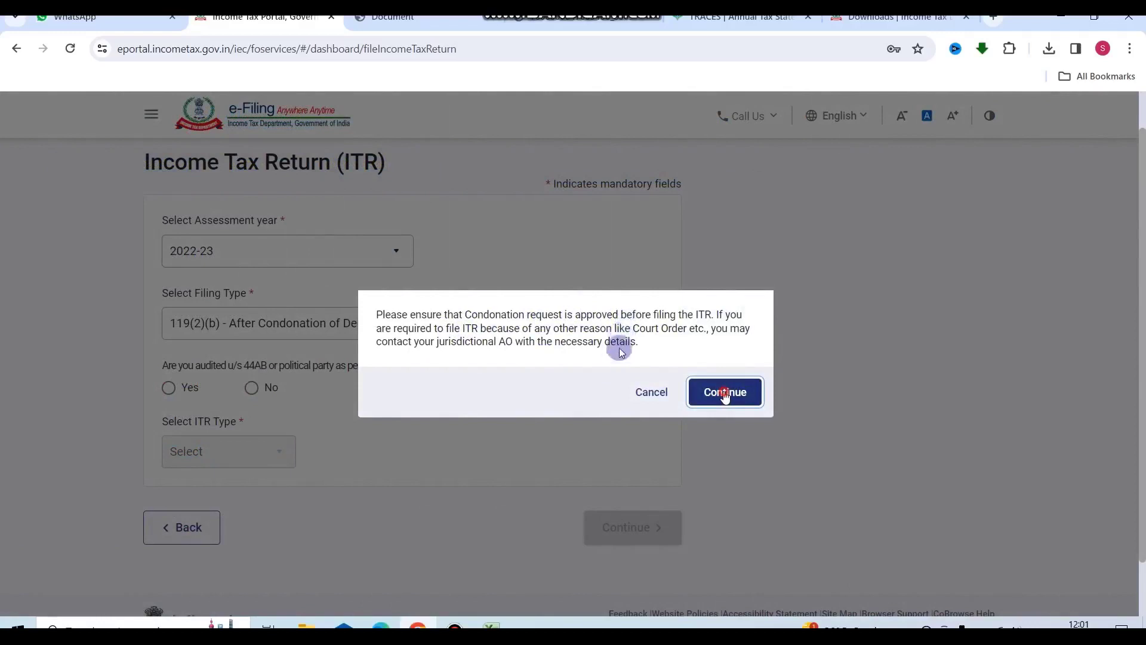
pyautogui.click(723, 392)
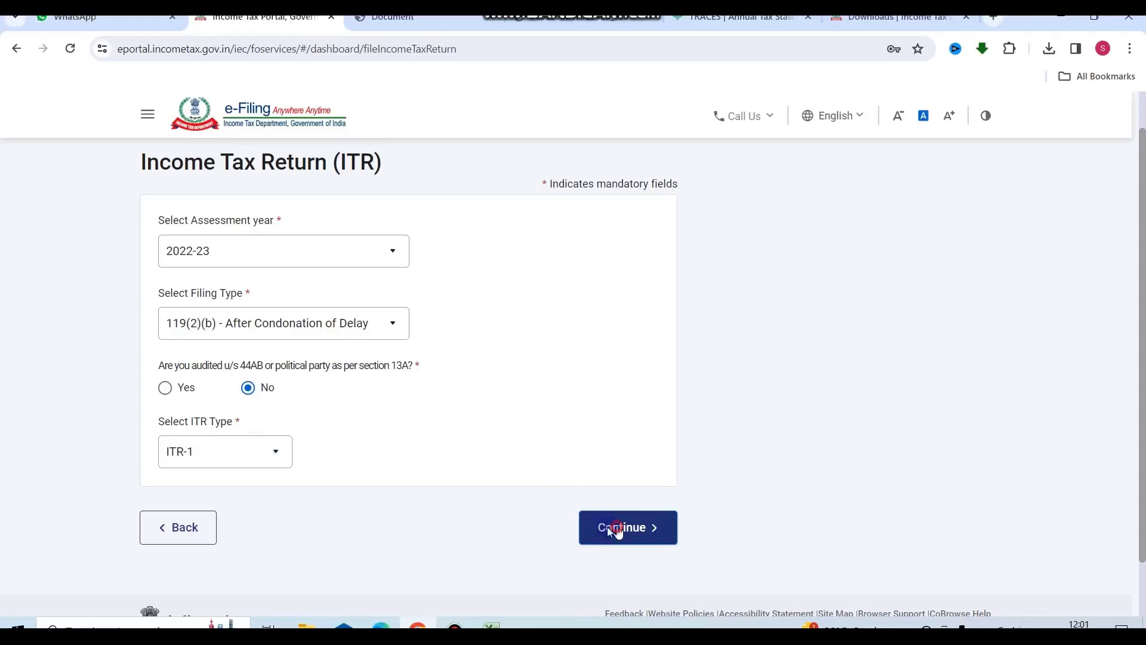
pyautogui.click(618, 530)
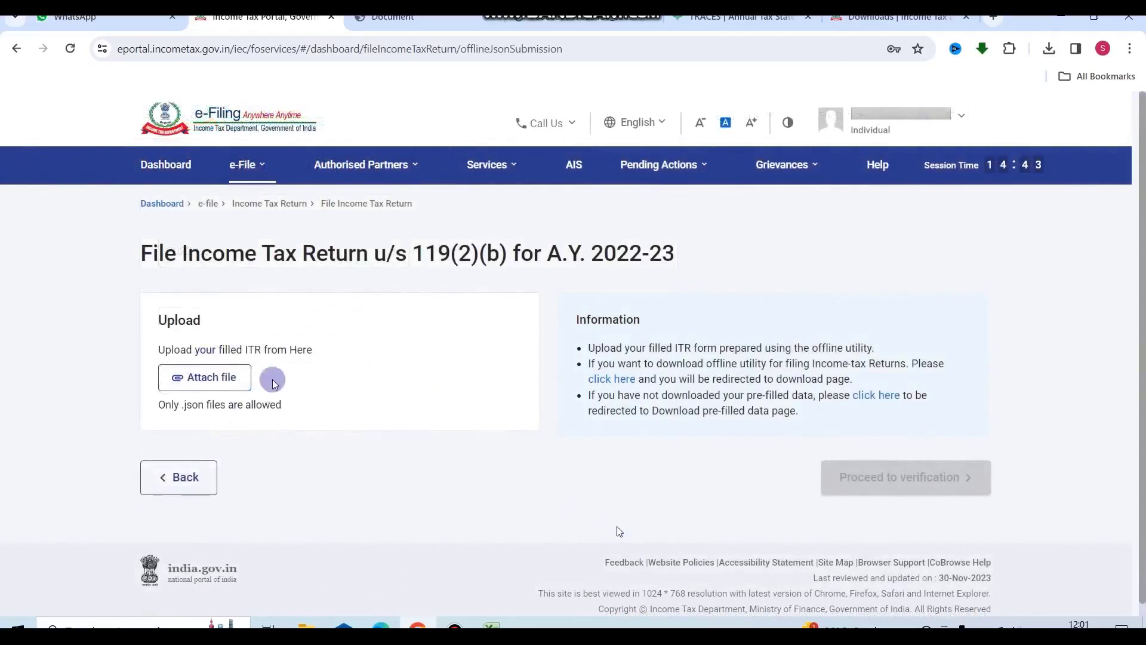
# - Attach the saved ITR1 JSON file from the Condonation of Delay folder and proceed to verification
pyautogui.click(195, 377)
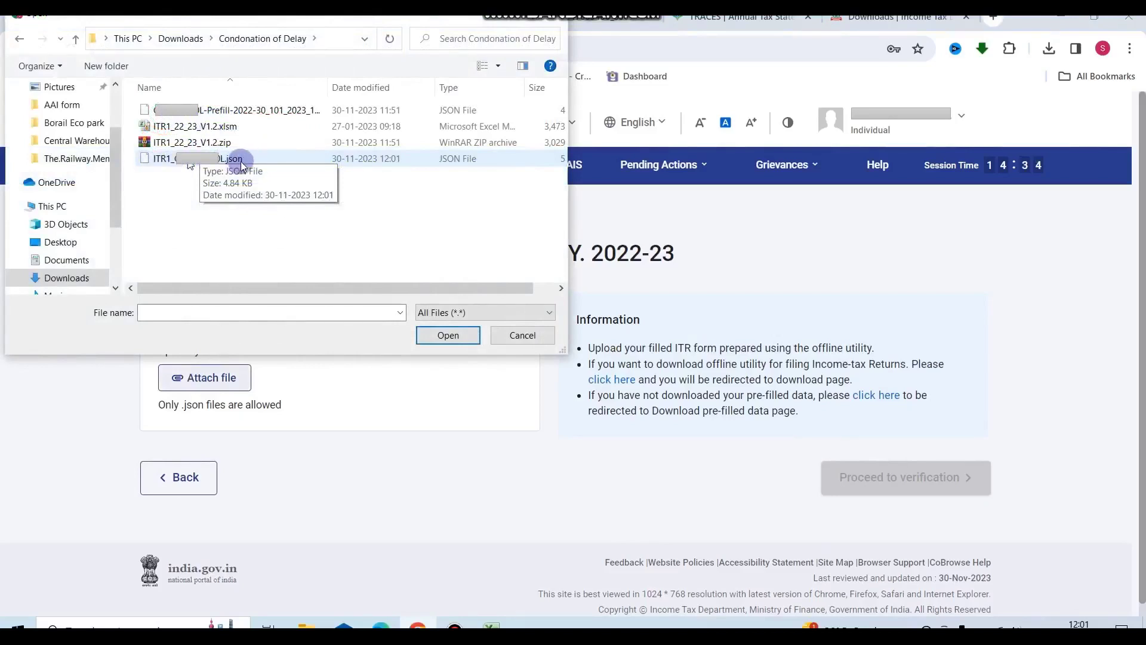
pyautogui.click(449, 335)
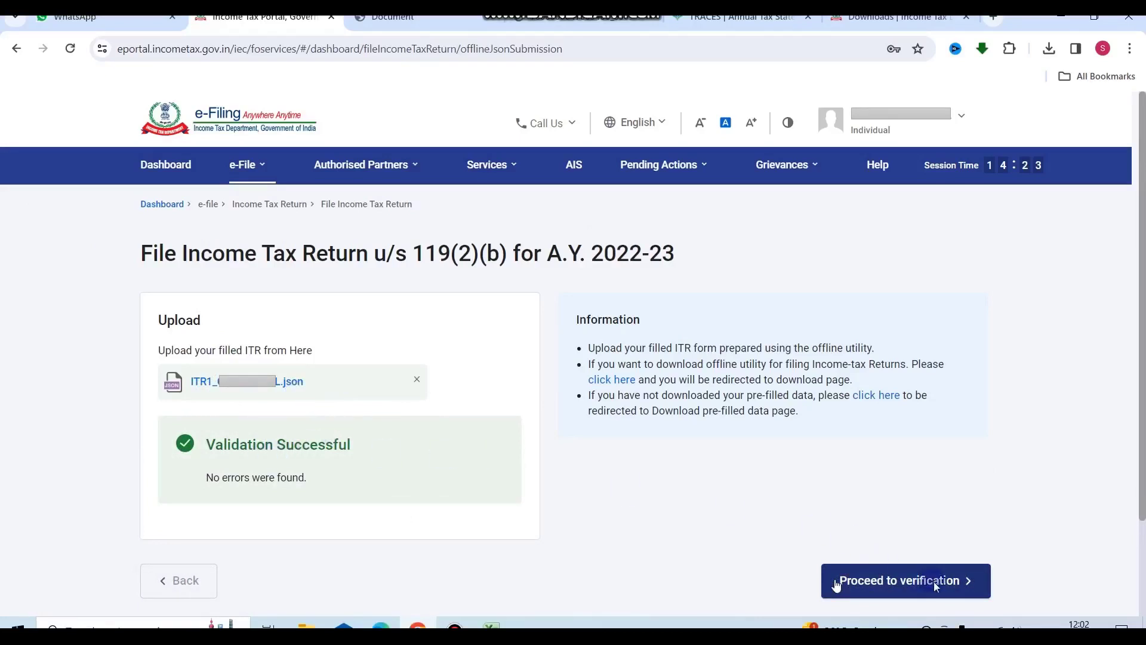
pyautogui.click(897, 582)
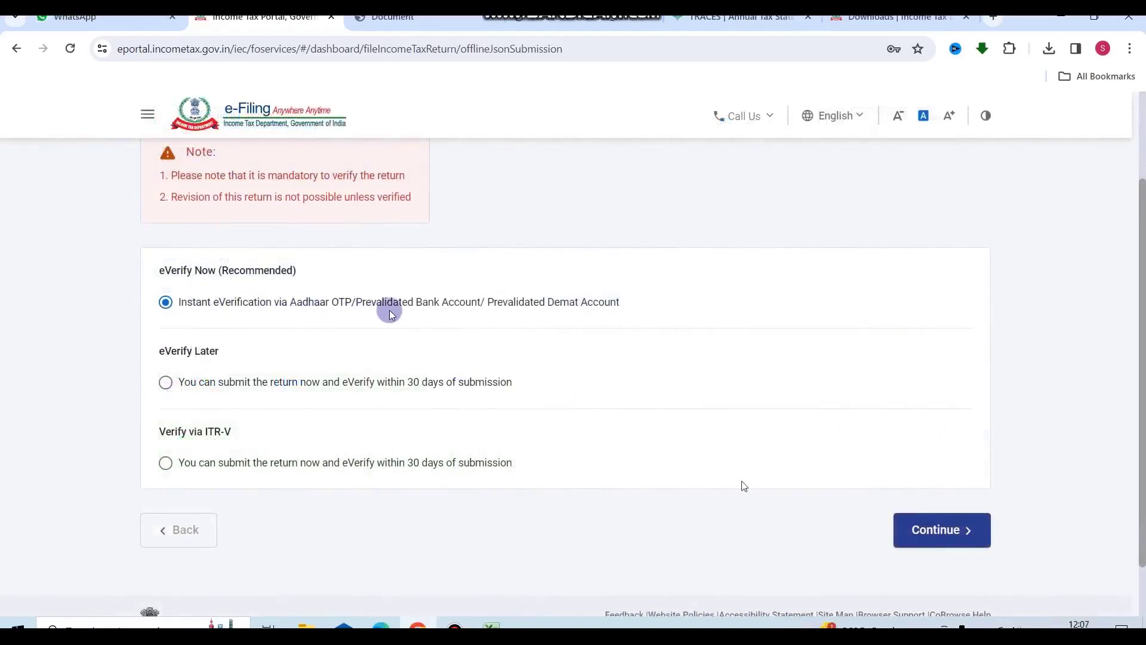
# - Choose to e-verify now using an OTP on the Aadhaar-registered mobile number, agree to Aadhaar validation, and generate the OTP
pyautogui.click(920, 534)
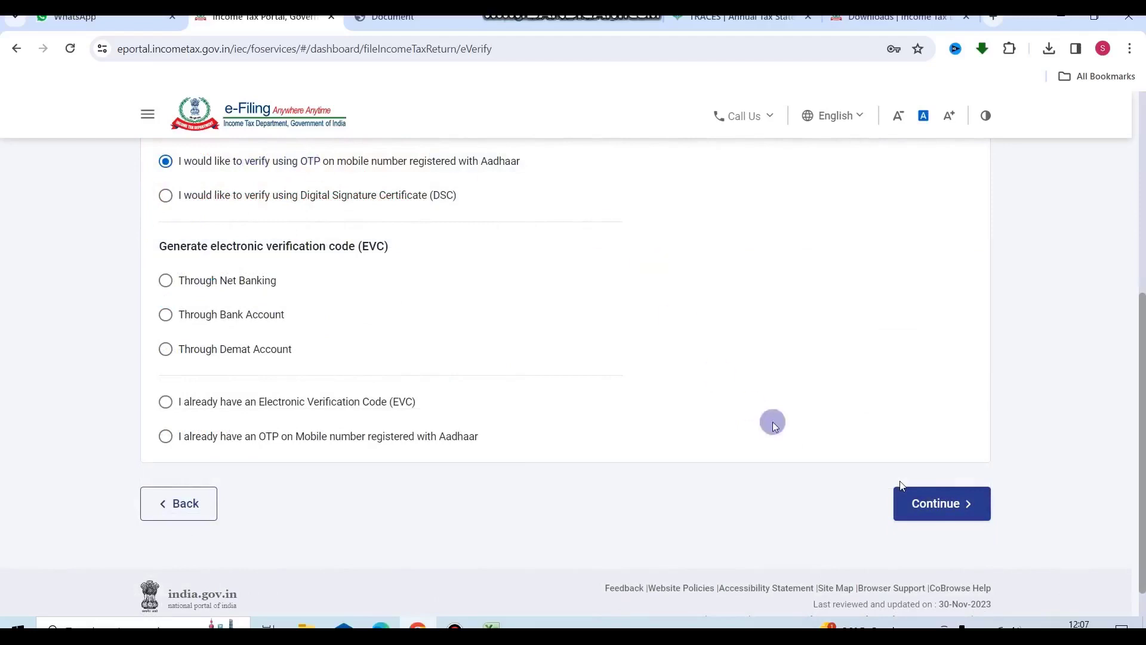
pyautogui.click(931, 502)
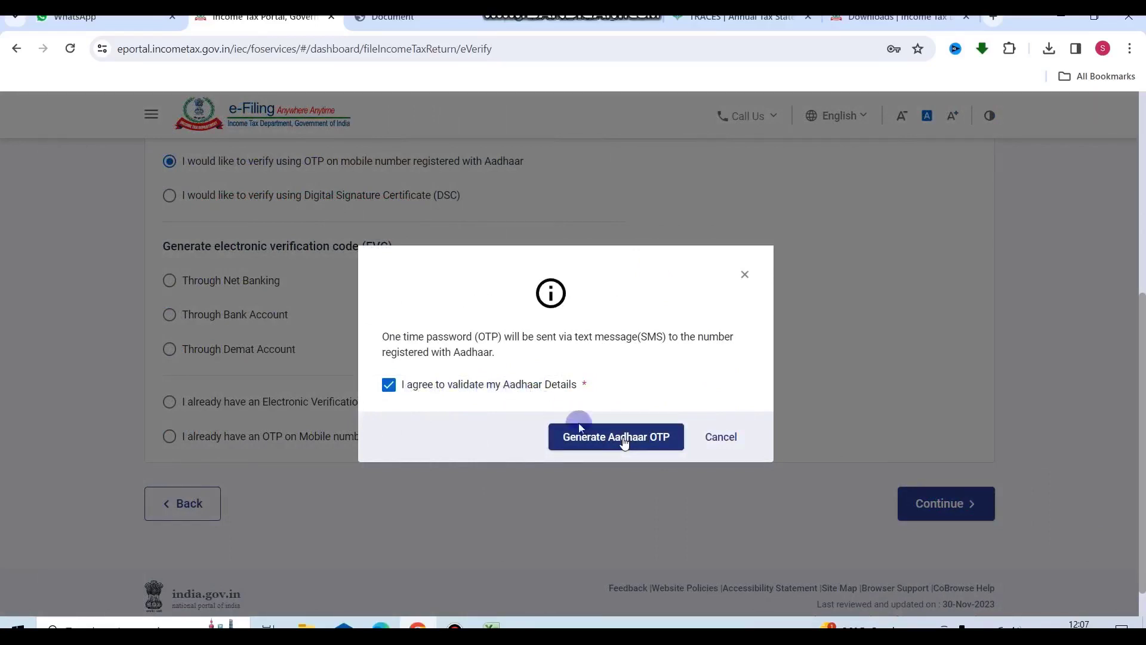
pyautogui.click(607, 438)
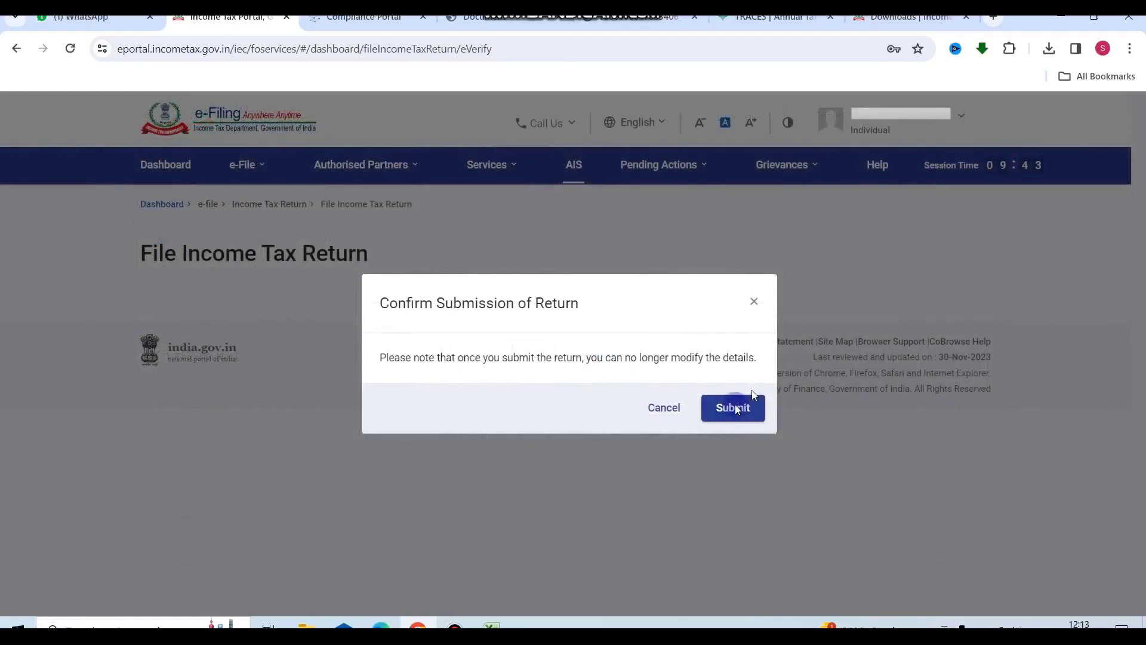
# - Confirm submission of the income tax return and download its acknowledgement receipt
pyautogui.click(737, 408)
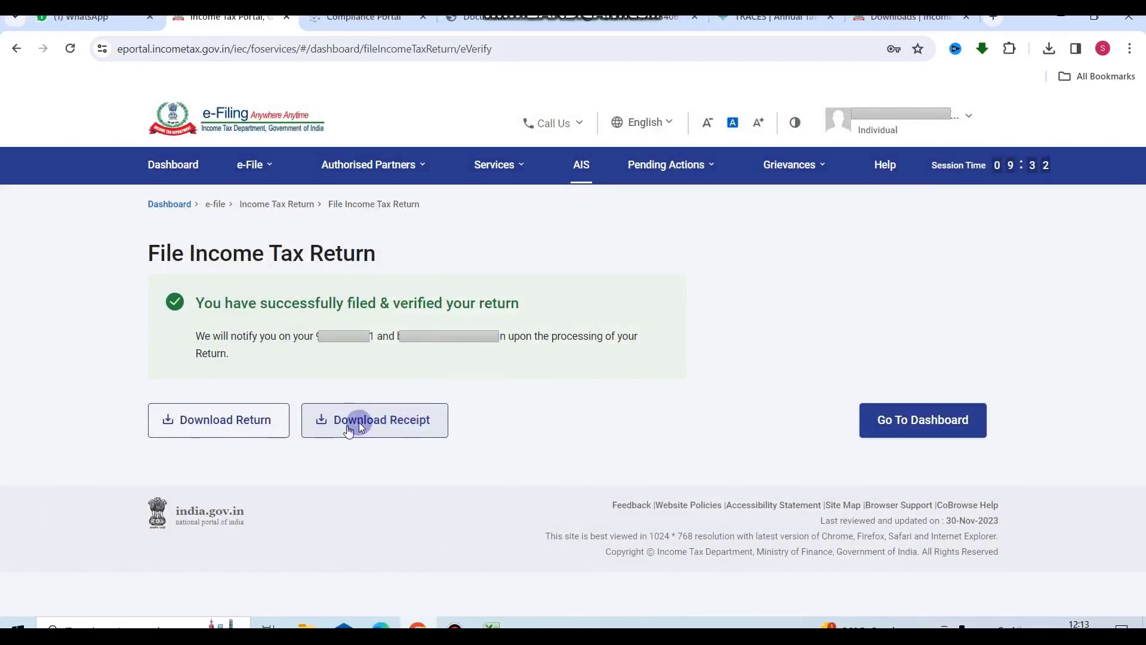
pyautogui.click(359, 421)
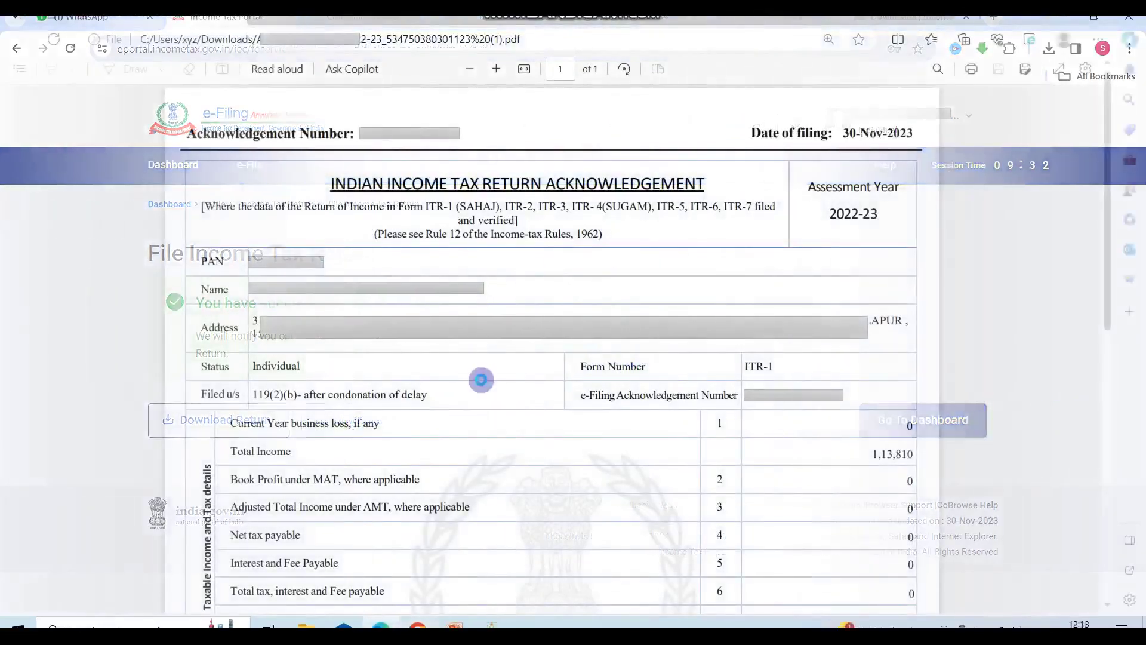